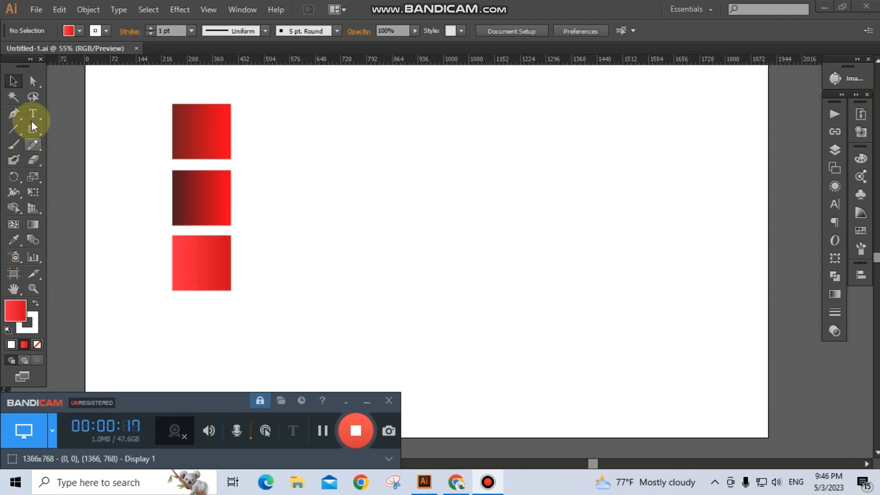
Create a new document 1920 px wide and 1080 px high in RGB color mode
left_click(37, 9)
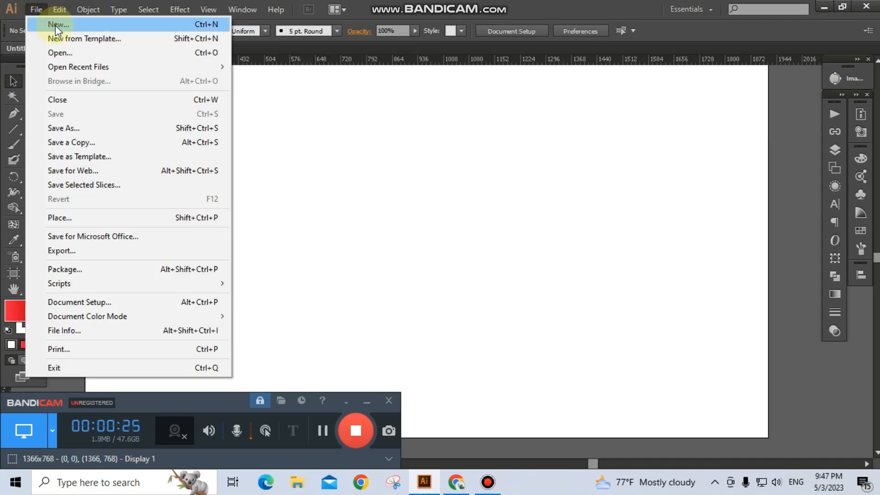
left_click(55, 26)
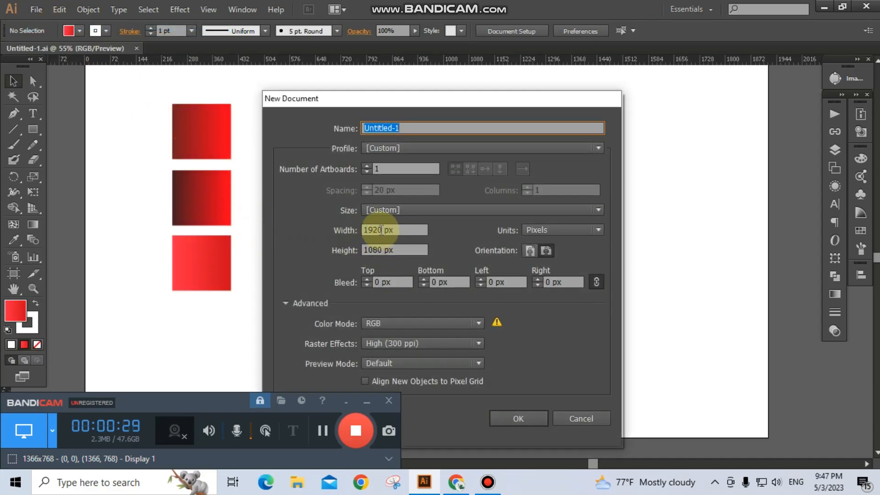
left_click_drag(383, 229, 363, 250)
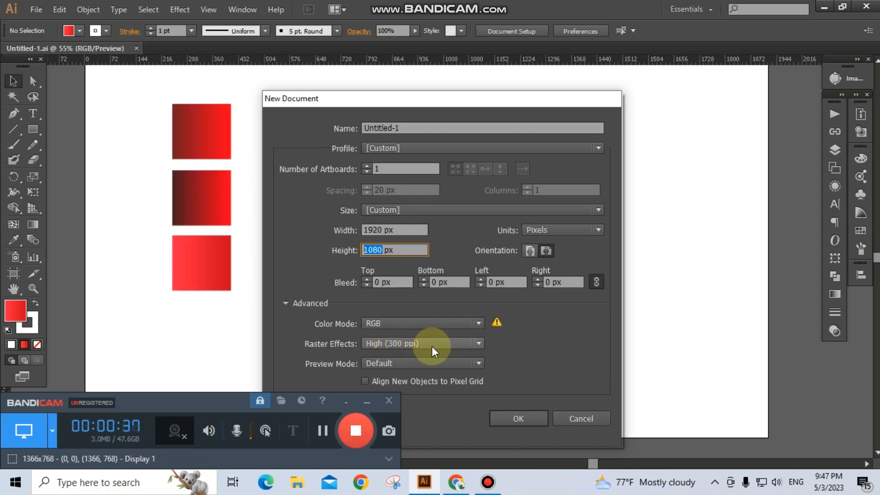
left_click(522, 420)
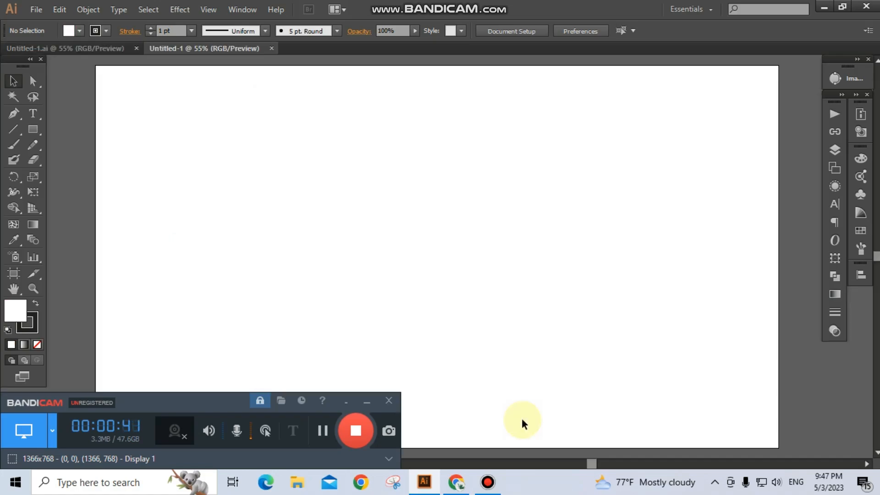
Draw a 1920 × 1080 px rectangle and center it horizontally and vertically on the artboard
left_click(26, 131)
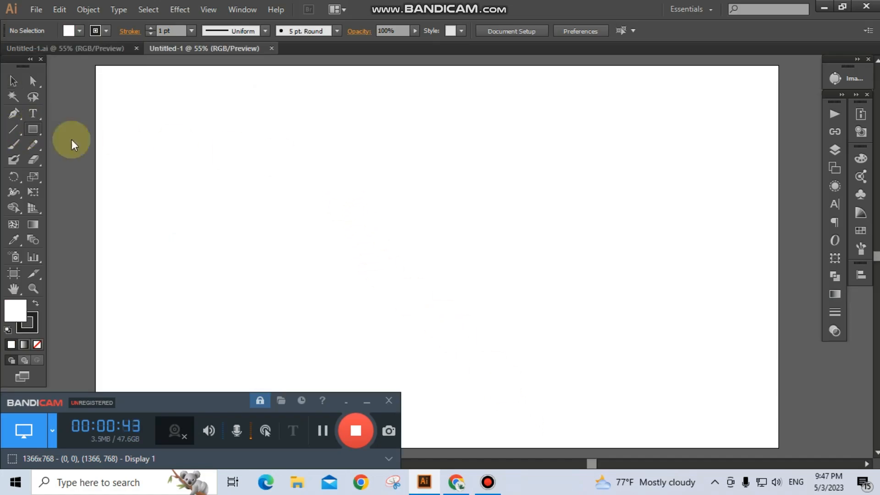
left_click(378, 205)
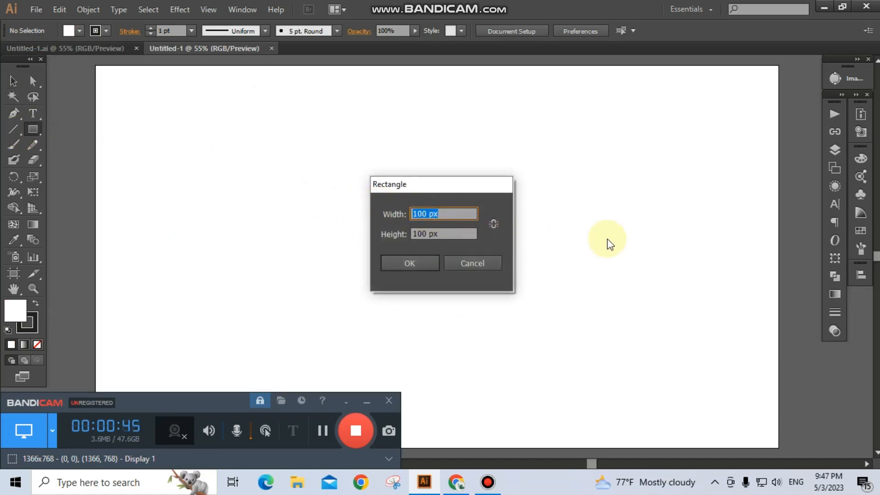
type("1920")
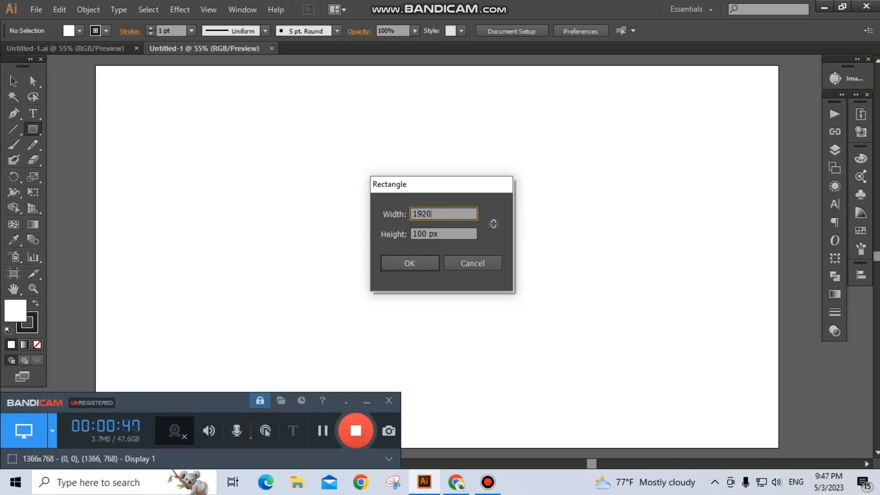
left_click_drag(429, 239, 403, 234)
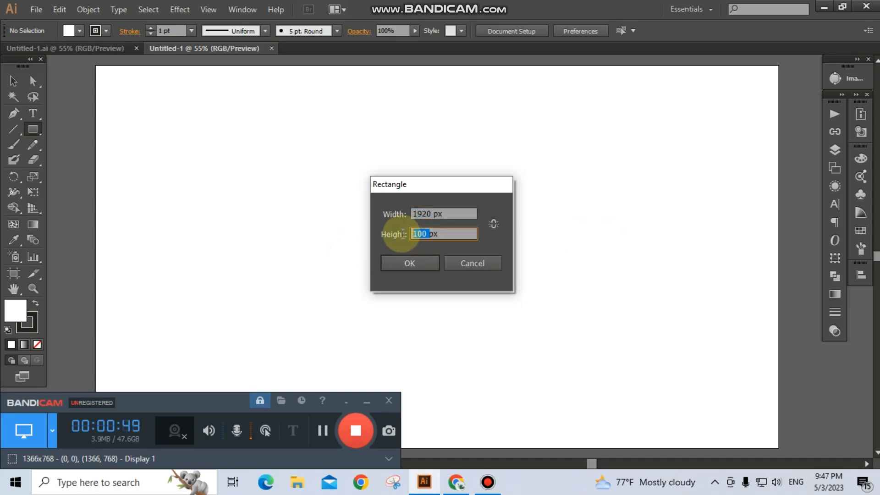
type("1080")
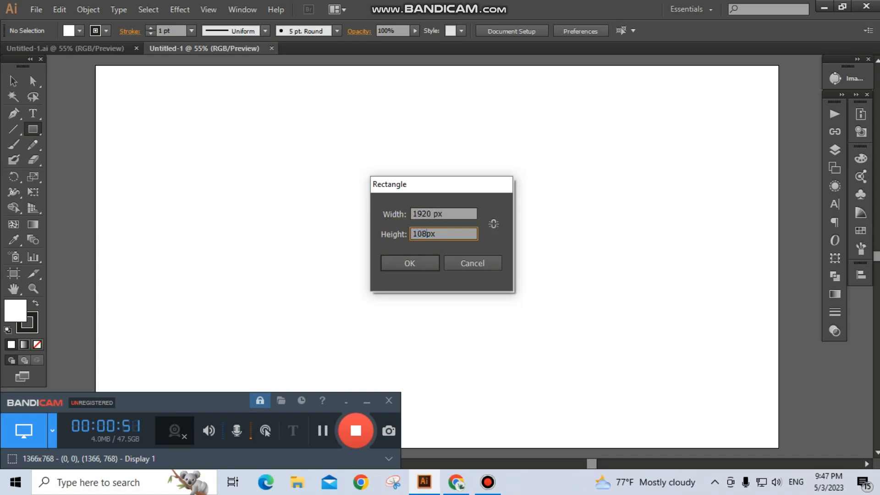
left_click(408, 262)
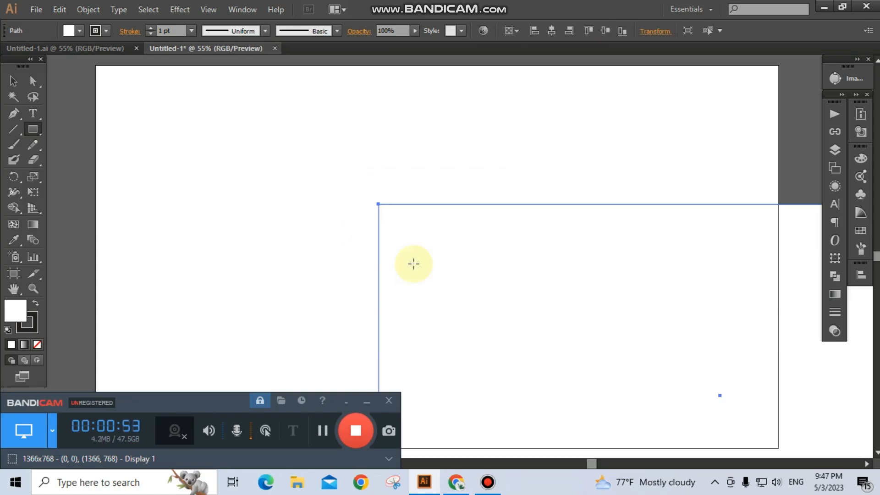
left_click(552, 30)
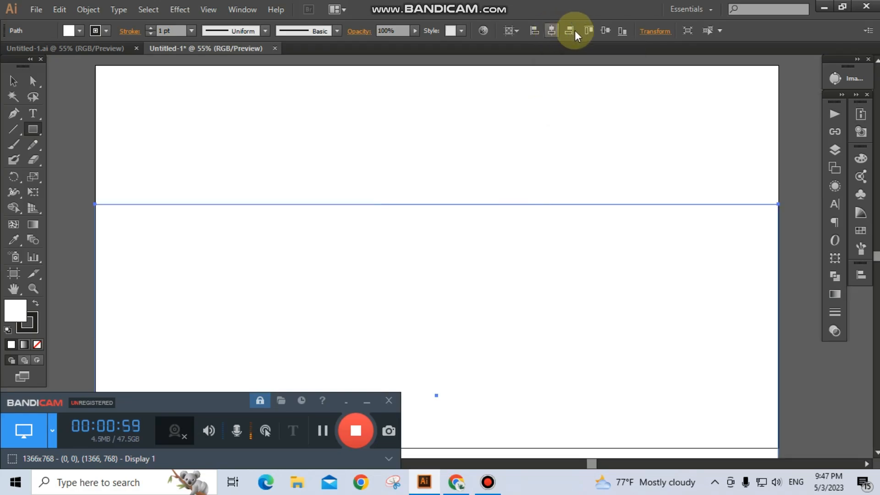
left_click(605, 30)
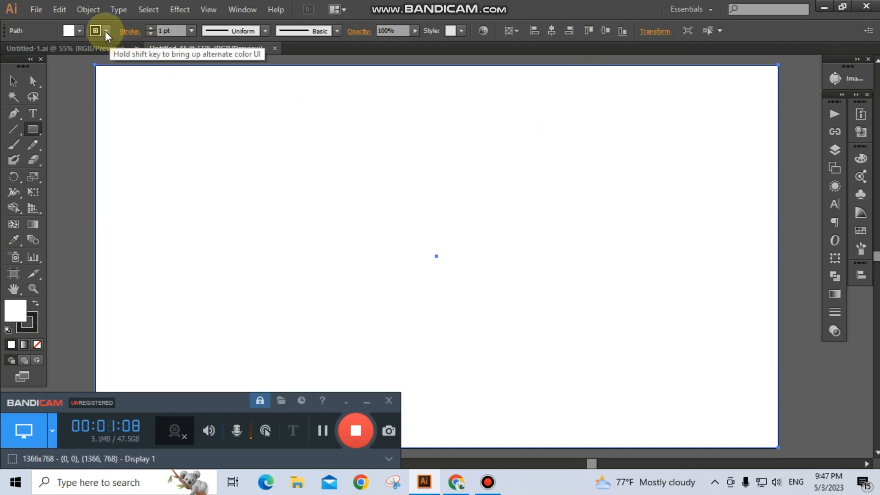
Remove the rectangle's stroke and fill it with the light red color ea6363
left_click(35, 318)
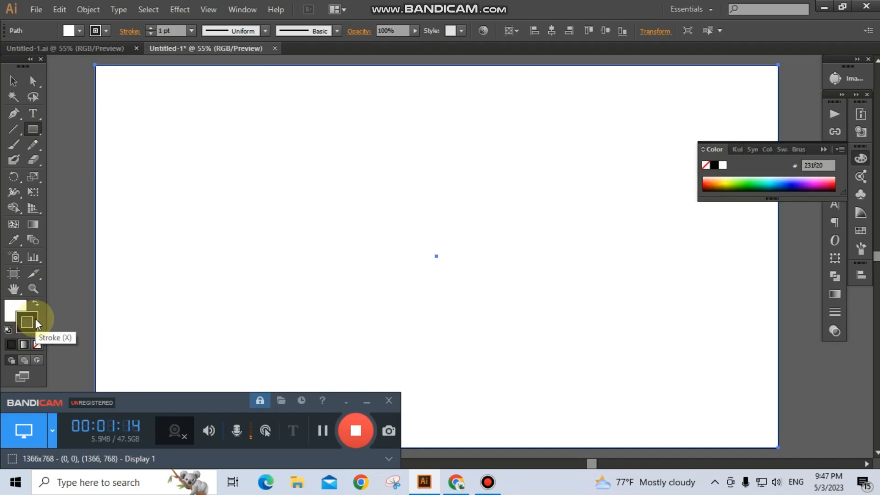
left_click(37, 344)
left_click(17, 303)
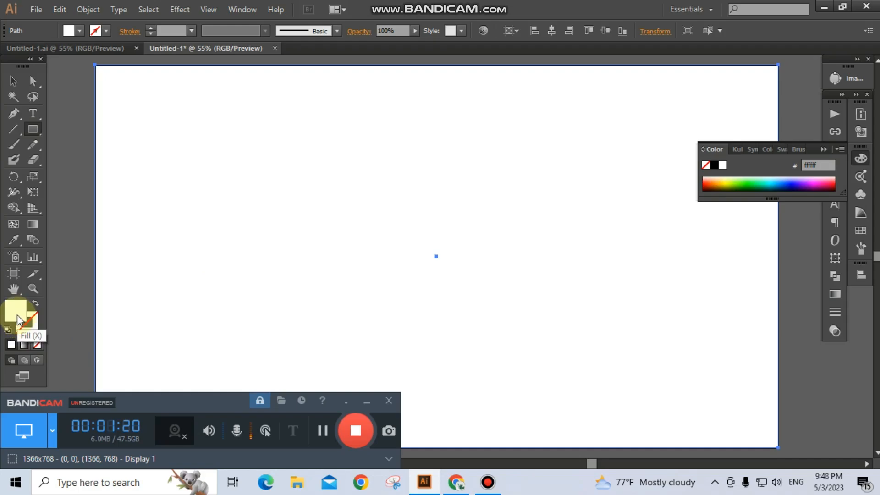
double_click(17, 312)
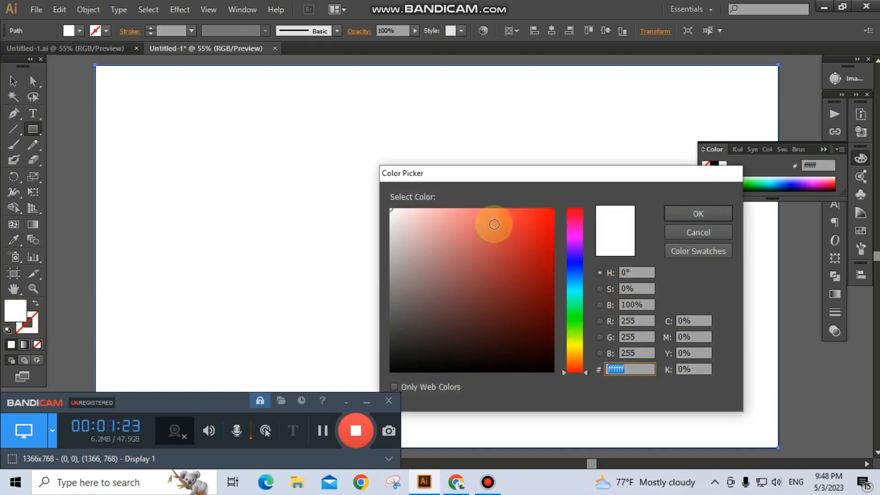
left_click(484, 222)
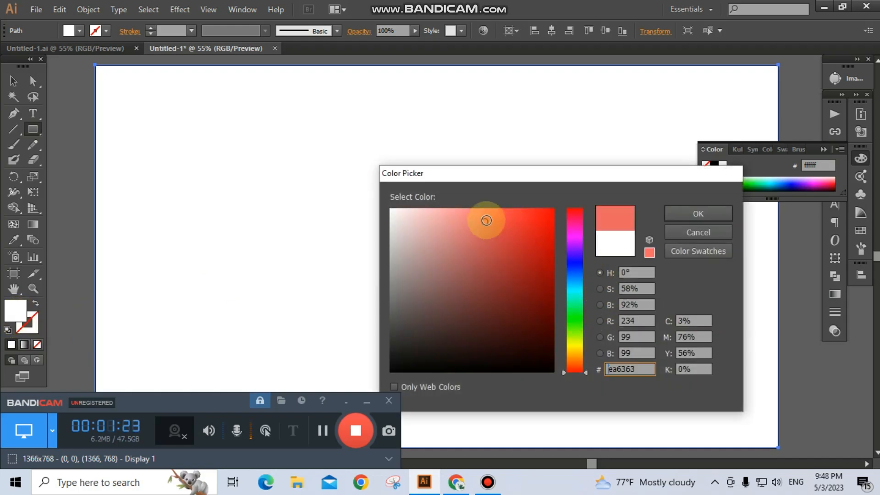
left_click(705, 215)
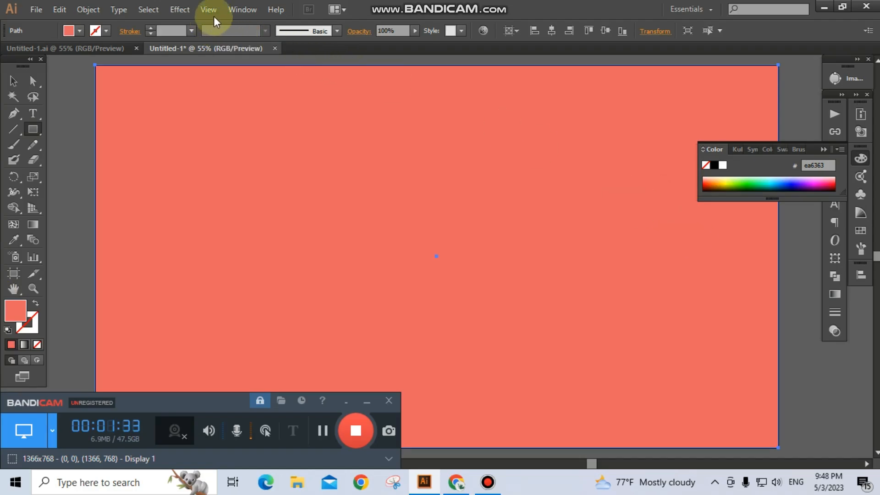
Show the document's layers and rename Layer 1 as Background
left_click(234, 10)
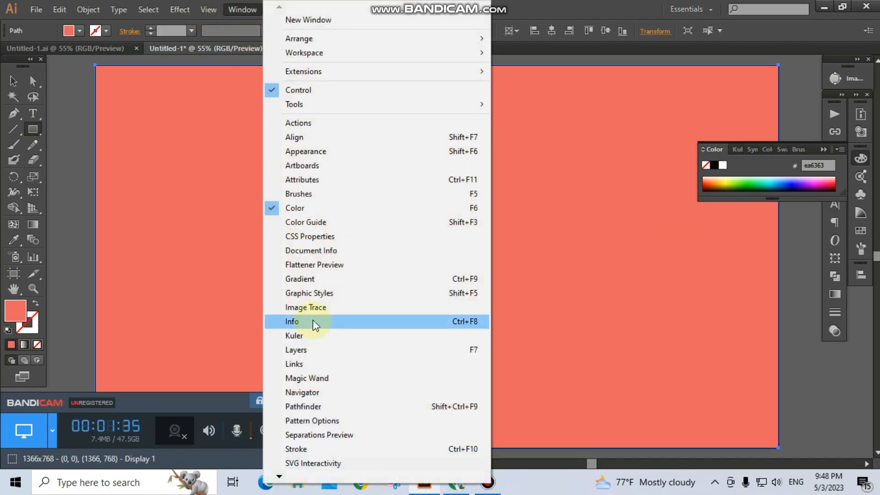
left_click(309, 348)
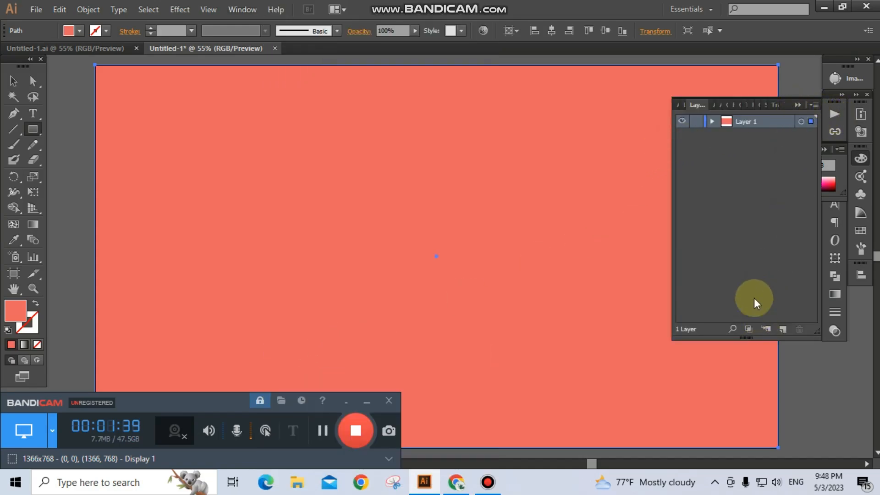
double_click(750, 121)
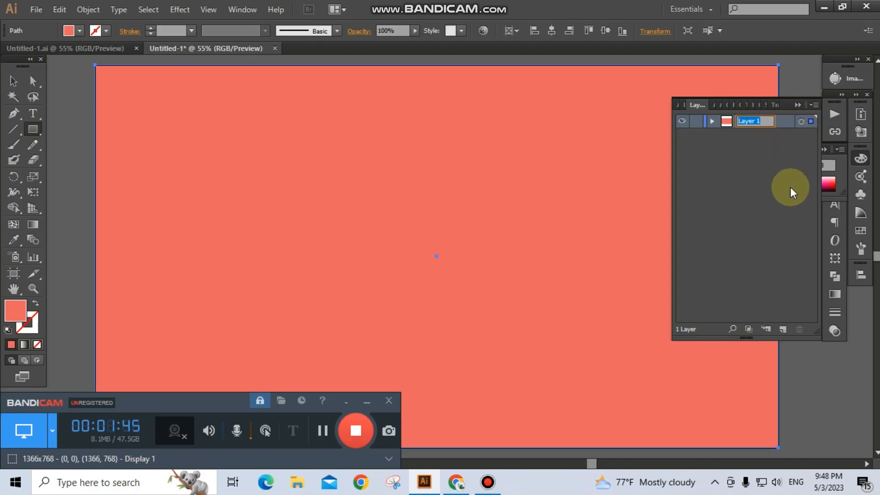
type("B")
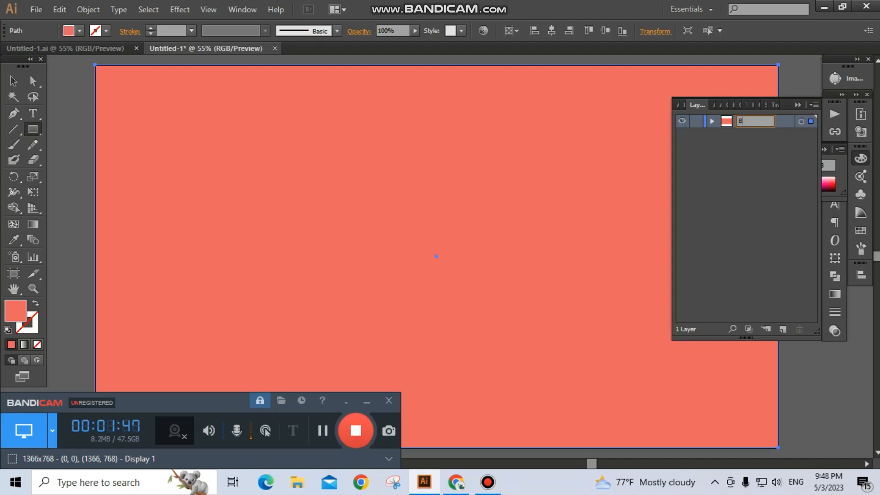
type("ackground")
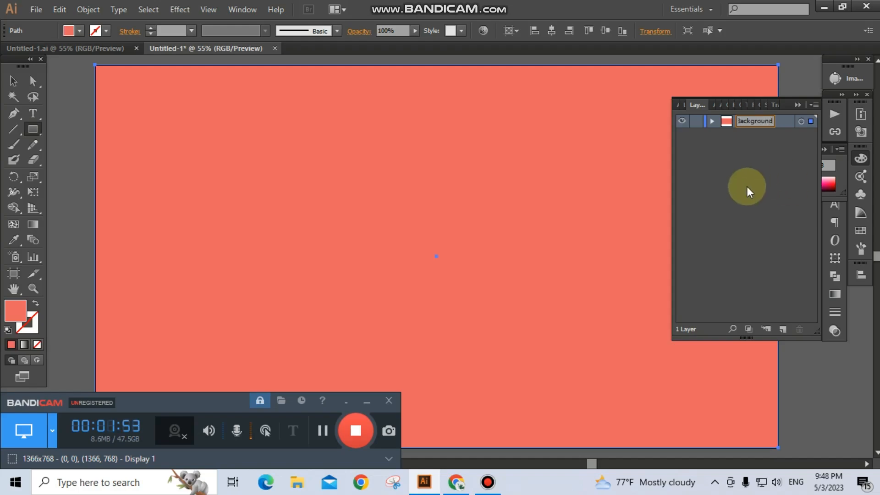
key("Return")
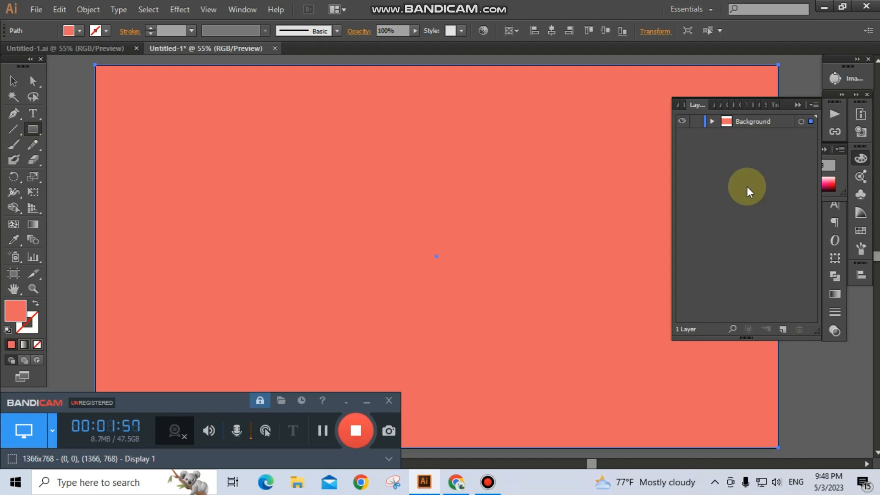
left_click(324, 433)
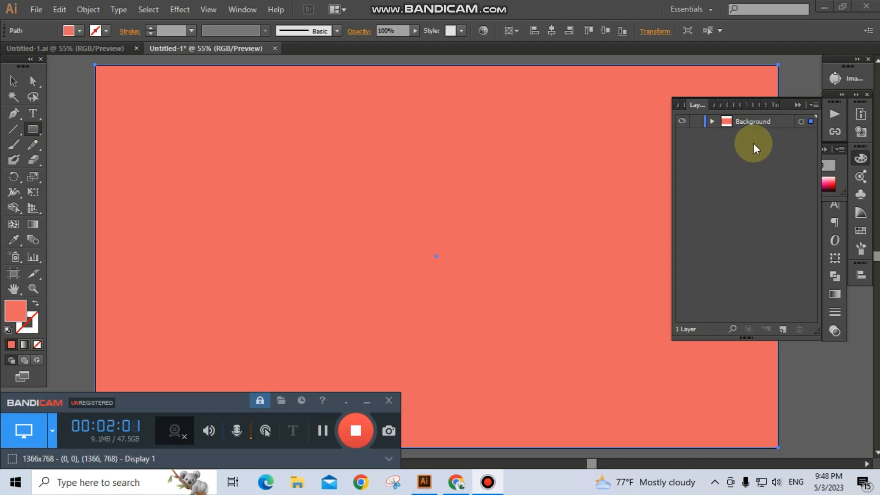
Duplicate the Background layer and rename the copy as Design
left_click(766, 122)
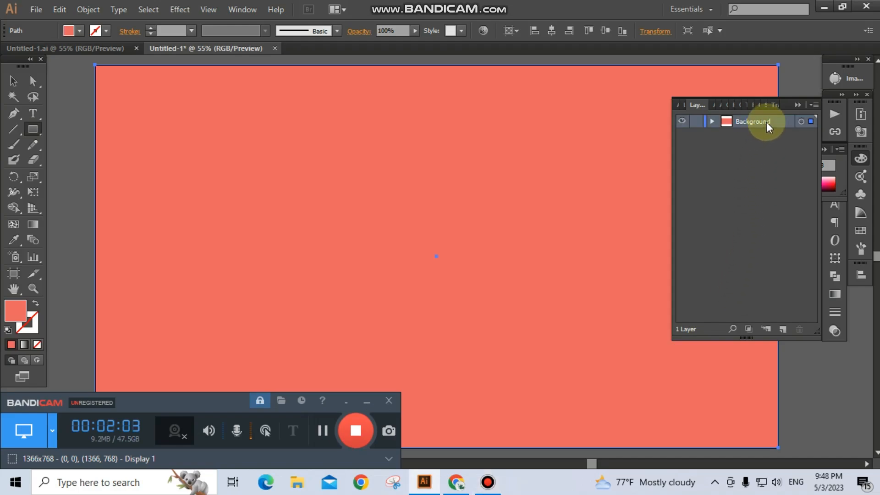
left_click_drag(771, 122, 783, 332)
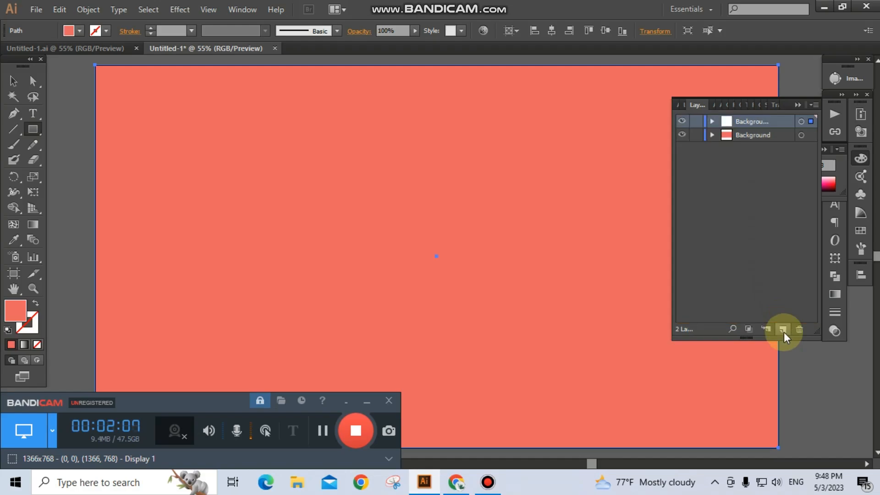
double_click(748, 123)
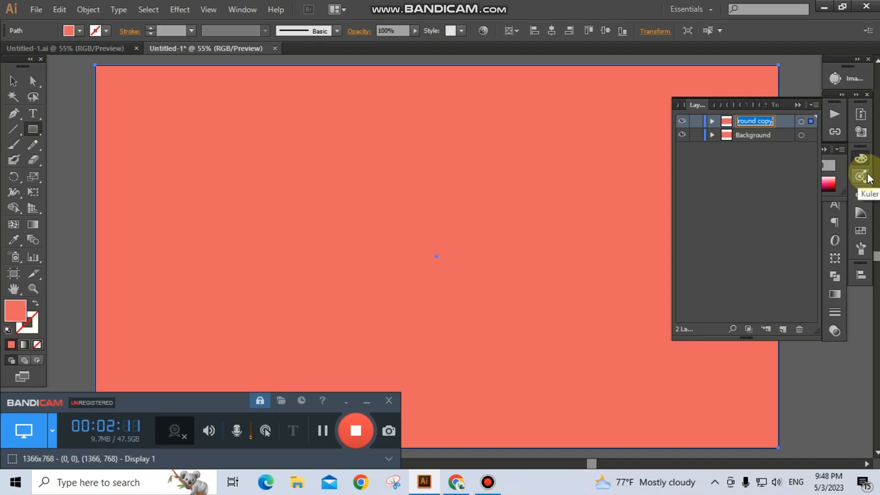
type("De")
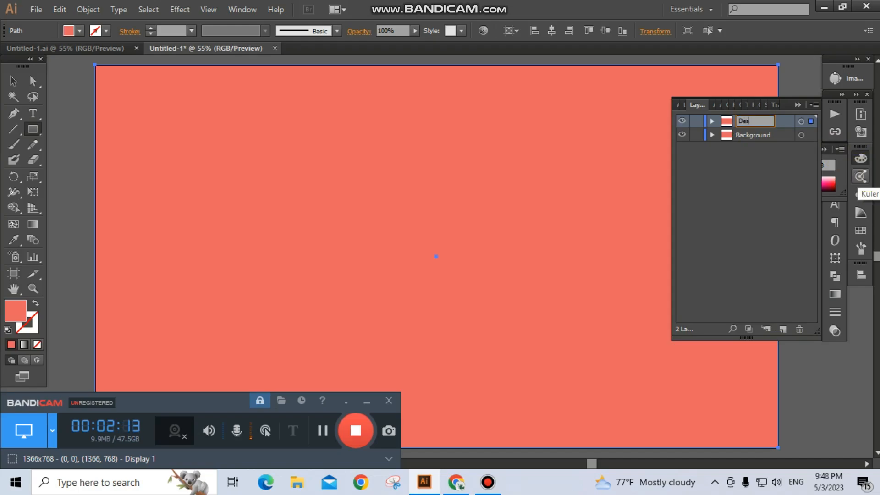
type("sign")
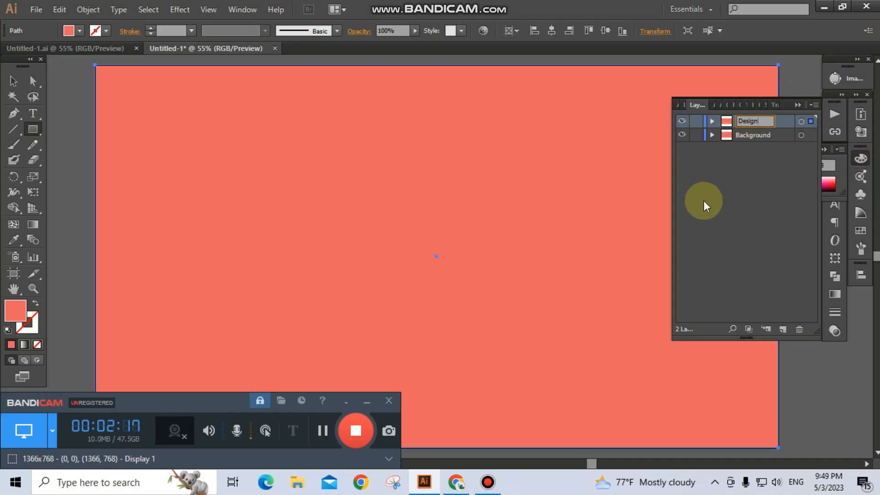
left_click(729, 211)
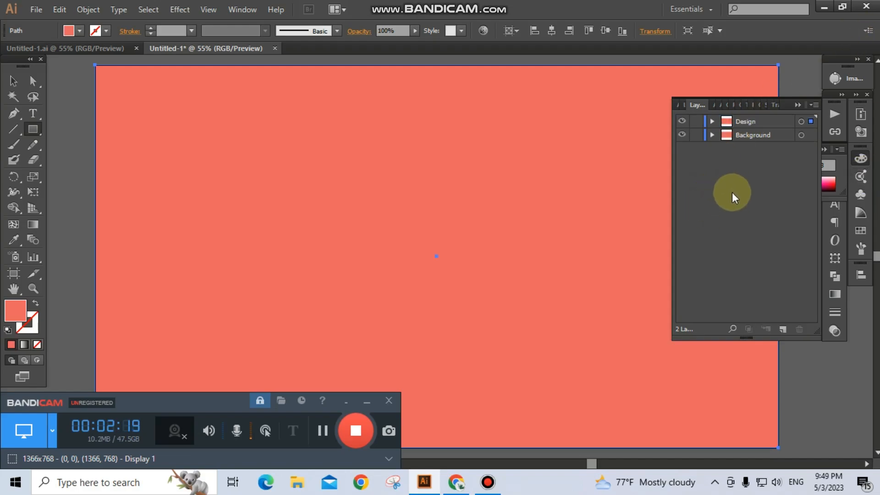
left_click(320, 429)
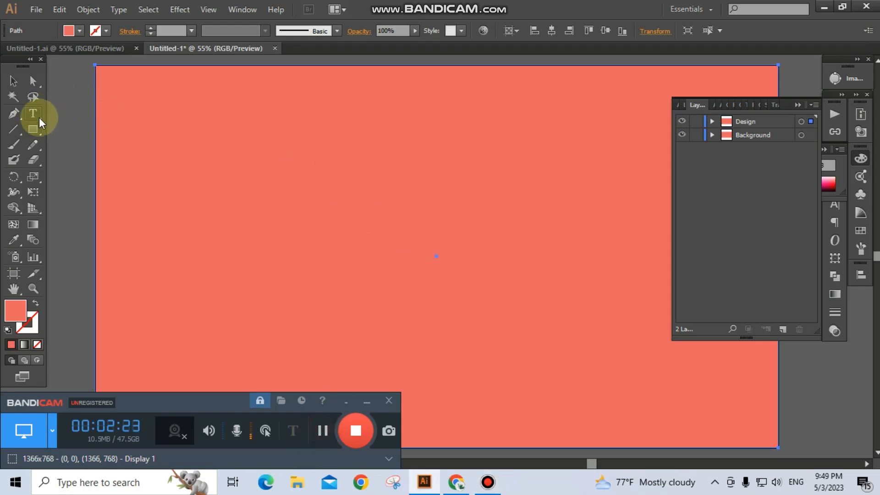
Add the point text "HELLO!" to the artboard at a font size of 72 pt
left_click_drag(40, 117, 83, 118)
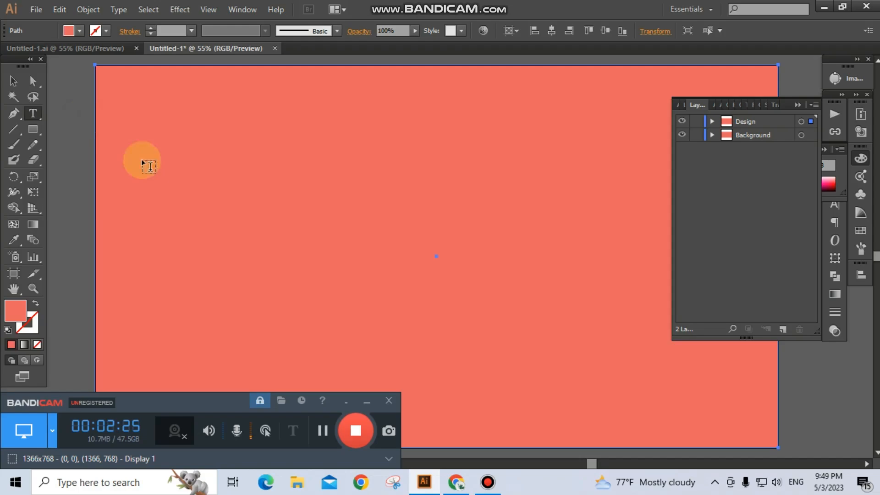
left_click(267, 225)
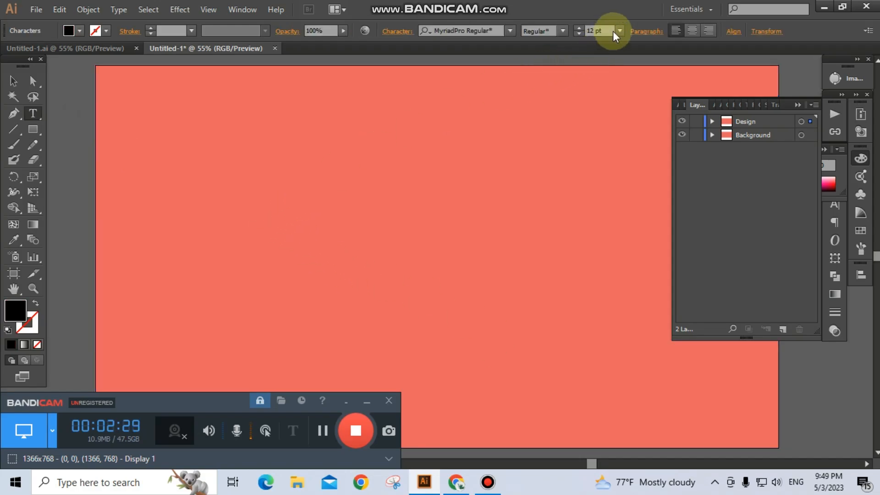
left_click(619, 31)
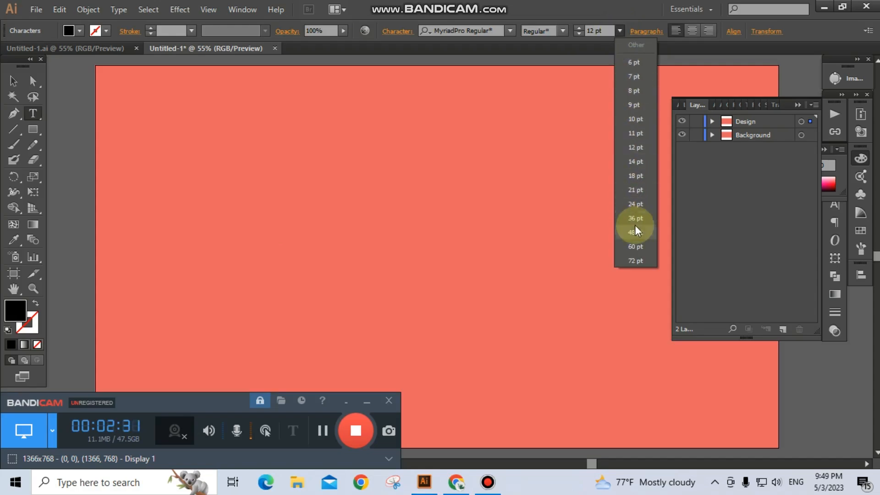
left_click(635, 260)
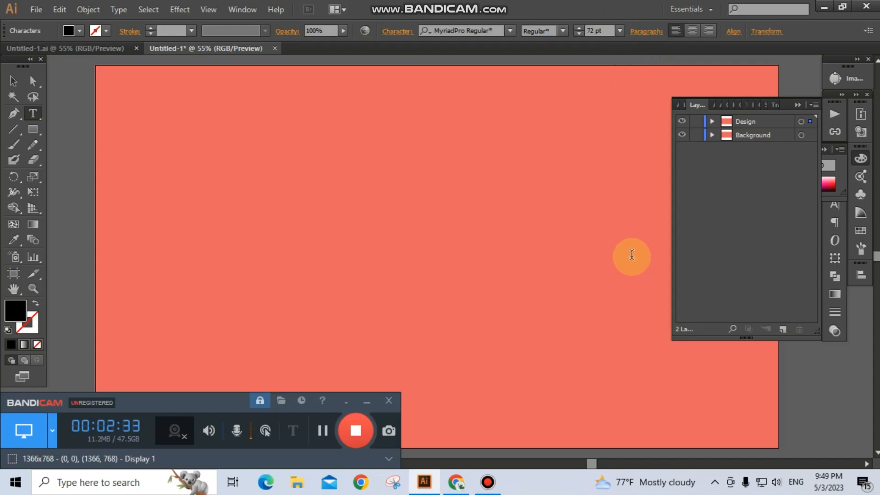
type("HELLO")
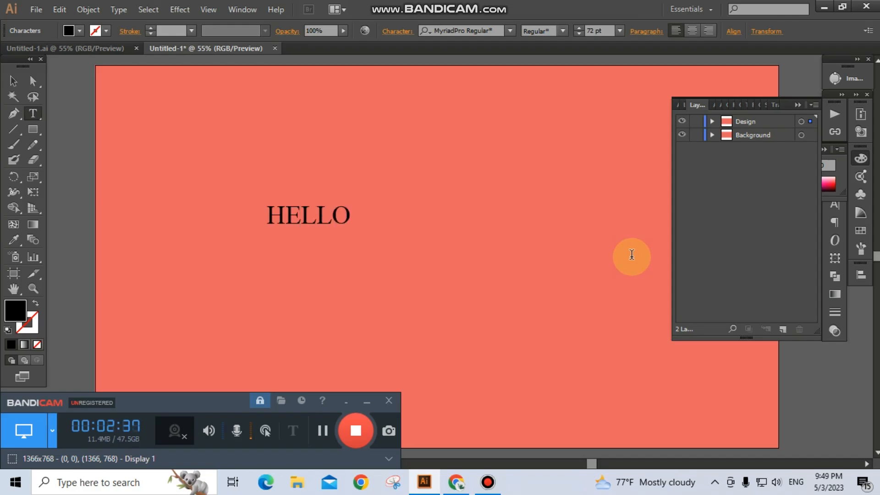
type("!")
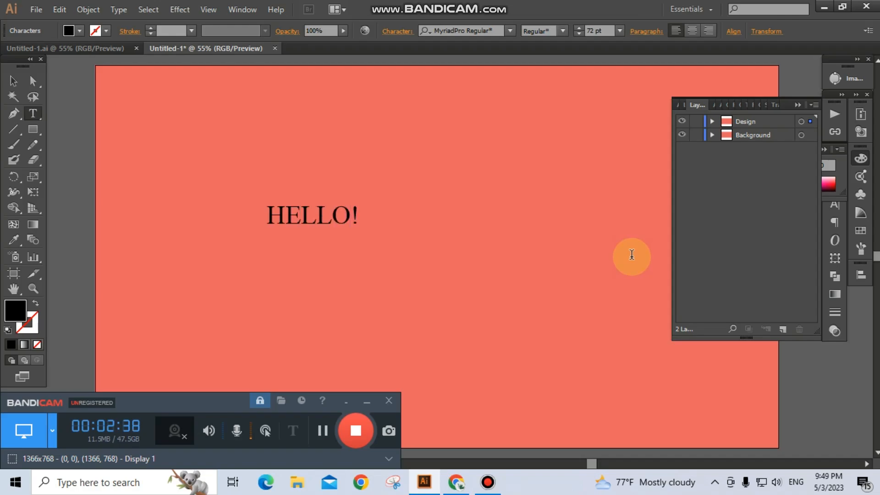
Scale the HELLO! text up proportionally to about 358 pt
left_click(12, 83)
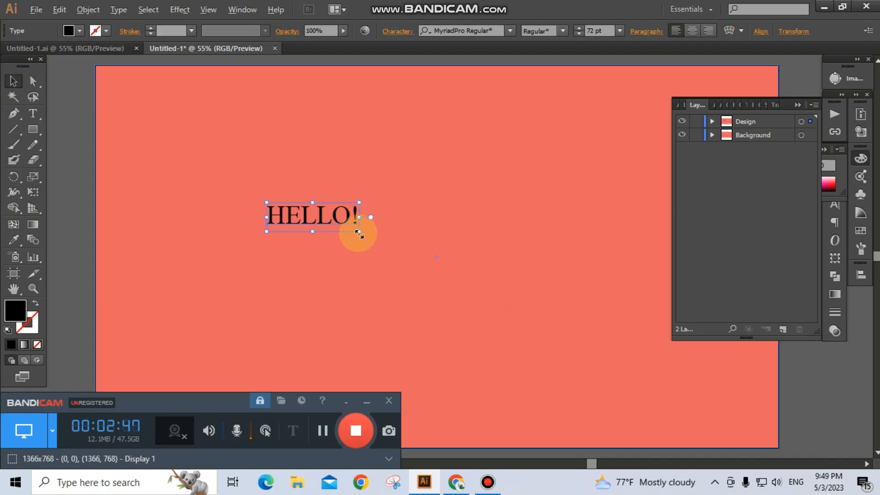
left_click_drag(356, 232, 438, 263)
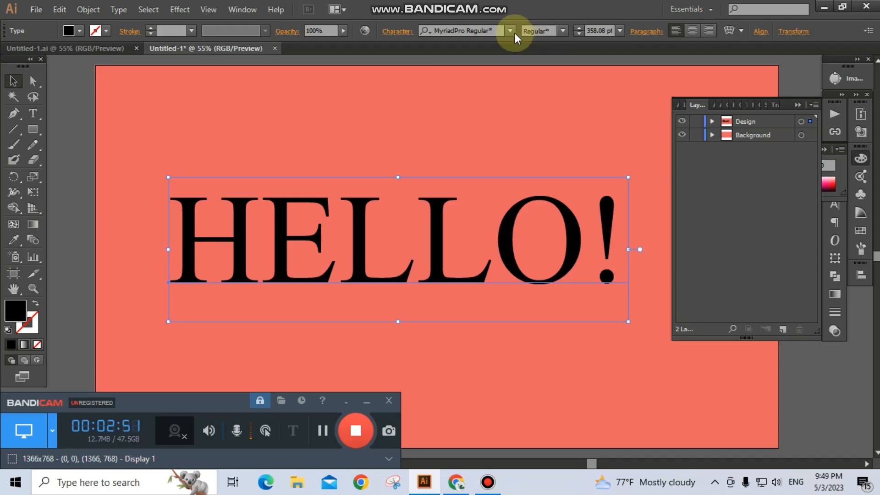
Change the HELLO! text's font to Impact and move it to about the middle of the artboard
left_click(508, 30)
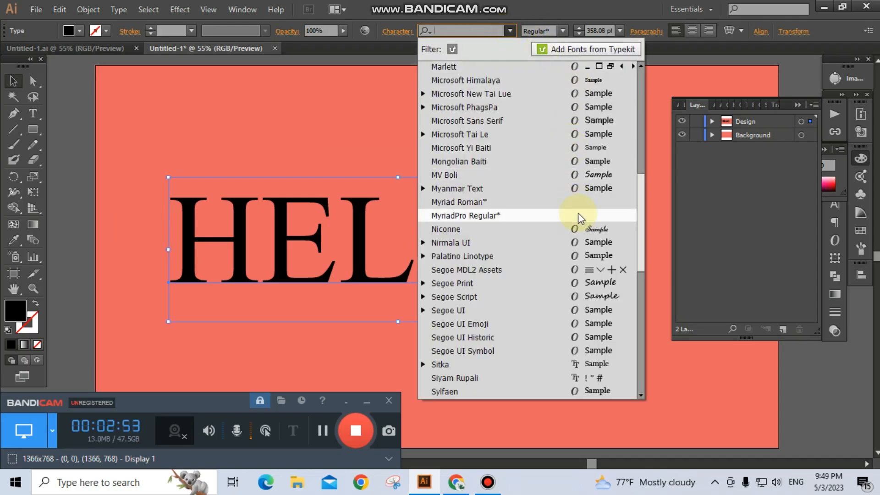
scroll(570, 227, "up", 4)
left_click(591, 136)
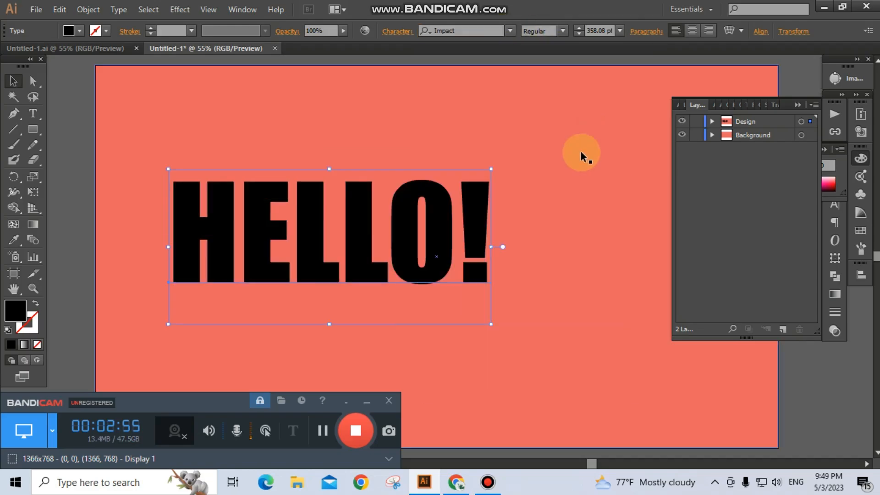
left_click_drag(443, 220, 497, 228)
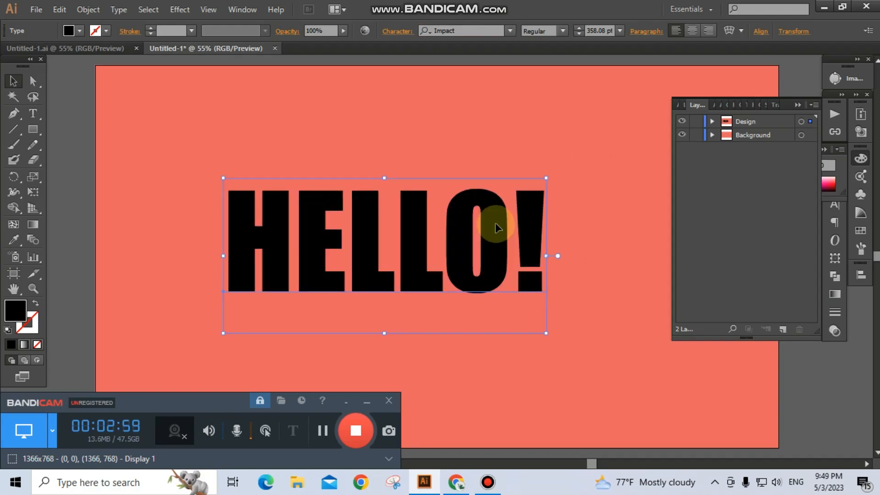
Remove the HELLO! text's character fill and add a new fill to the type object through its Appearance
left_click(38, 346)
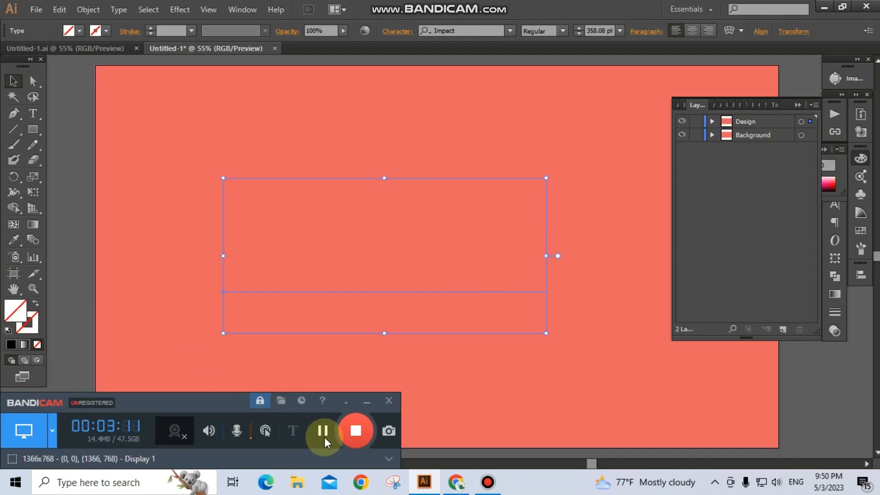
left_click(237, 10)
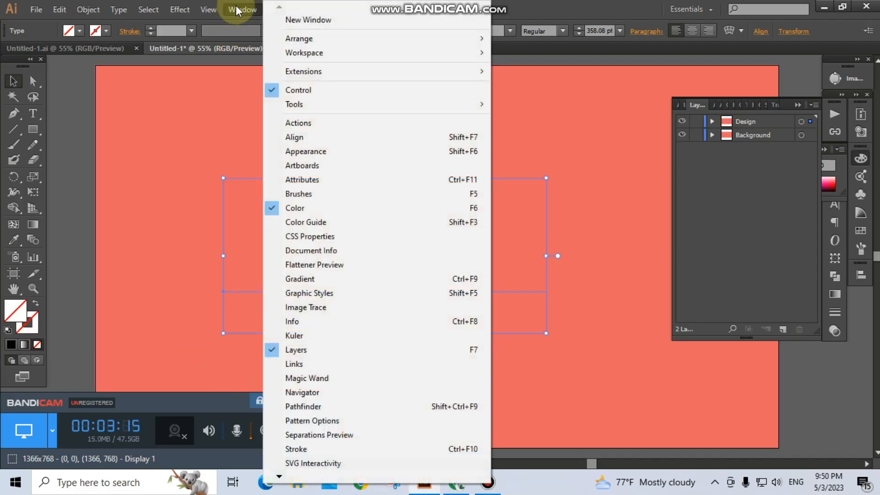
left_click(310, 155)
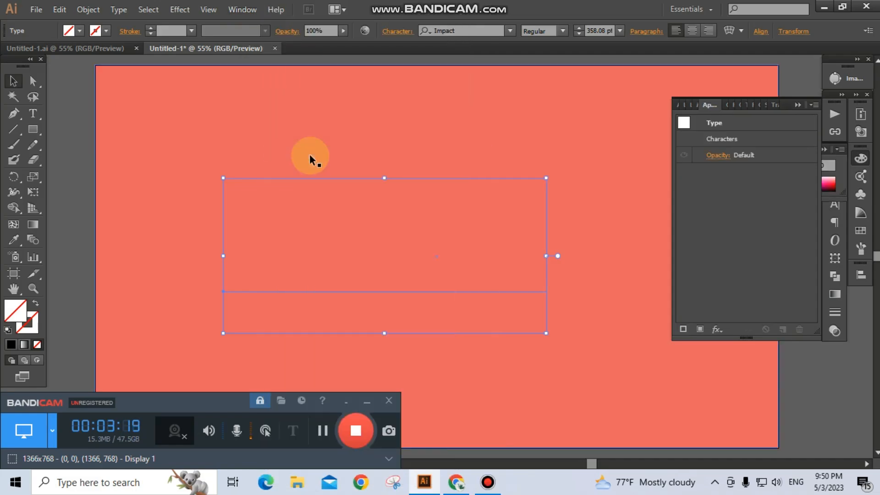
left_click(702, 328)
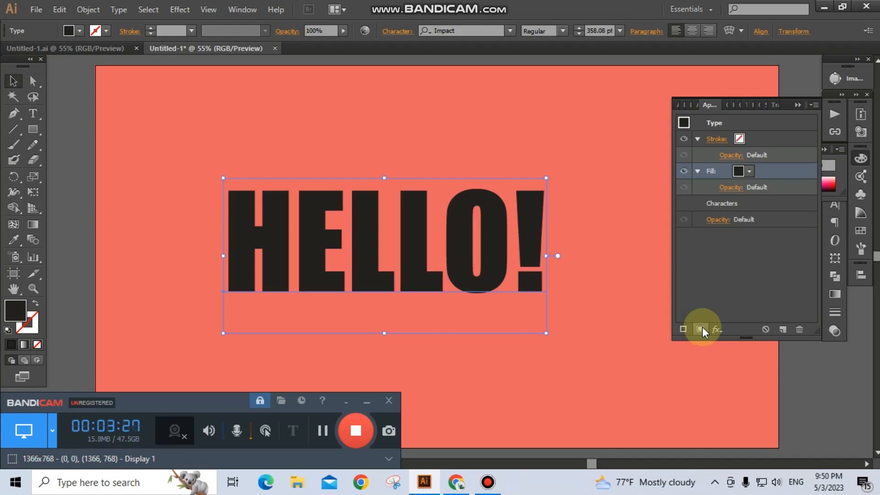
left_click(321, 431)
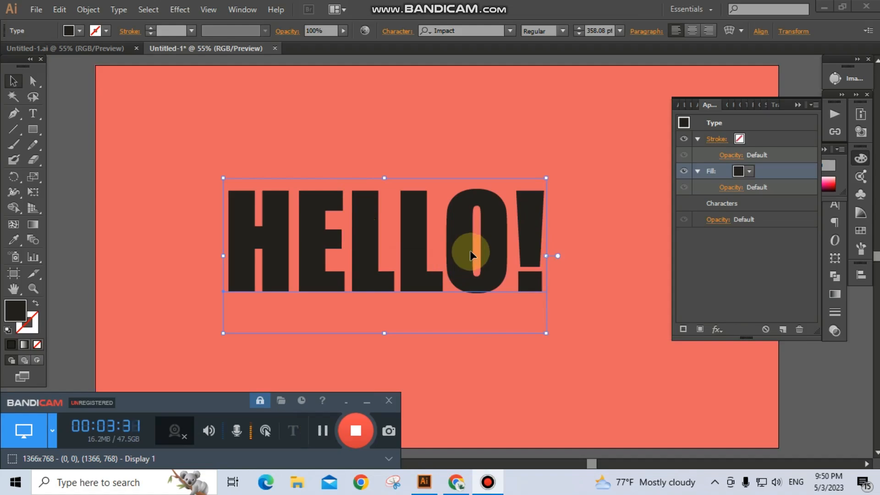
Copy the three red gradient squares from Untitled-1.ai into the HELLO! document beside the artboard's left edge
left_click(71, 48)
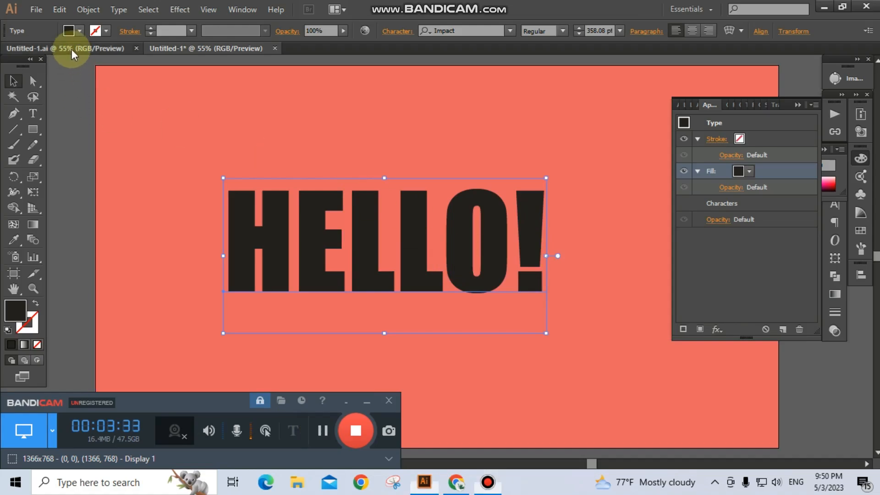
left_click(185, 114)
left_click_drag(142, 110, 277, 328)
left_click_drag(208, 190, 84, 178)
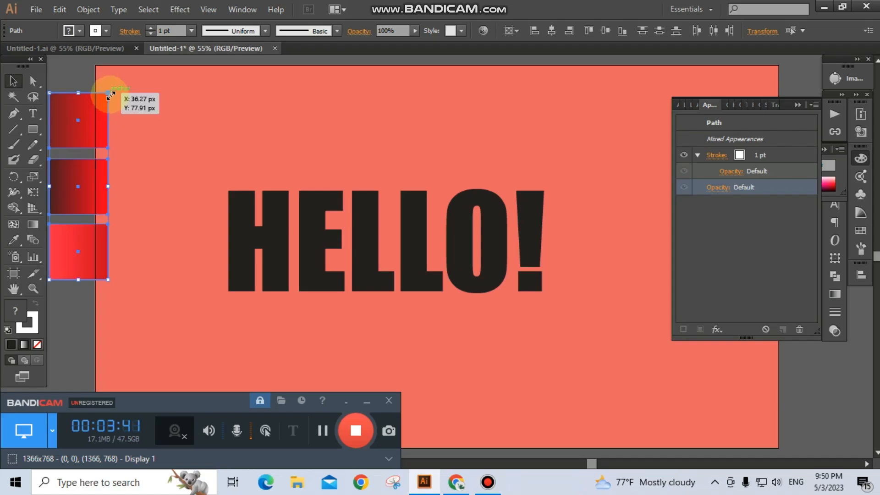
Shrink the three gradient squares and move them completely off the artboard, beside its left edge
left_click_drag(110, 94, 95, 132)
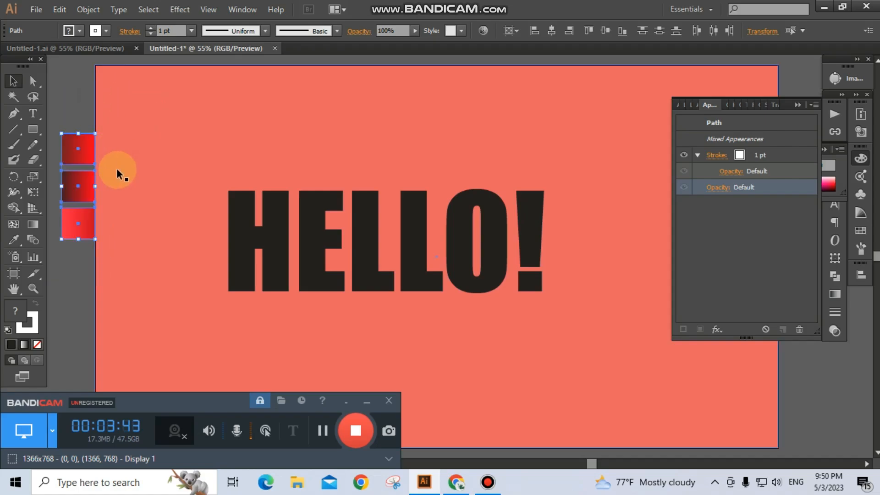
left_click(118, 172)
left_click(84, 153)
left_click(75, 187, "shift")
left_click(78, 232, "shift")
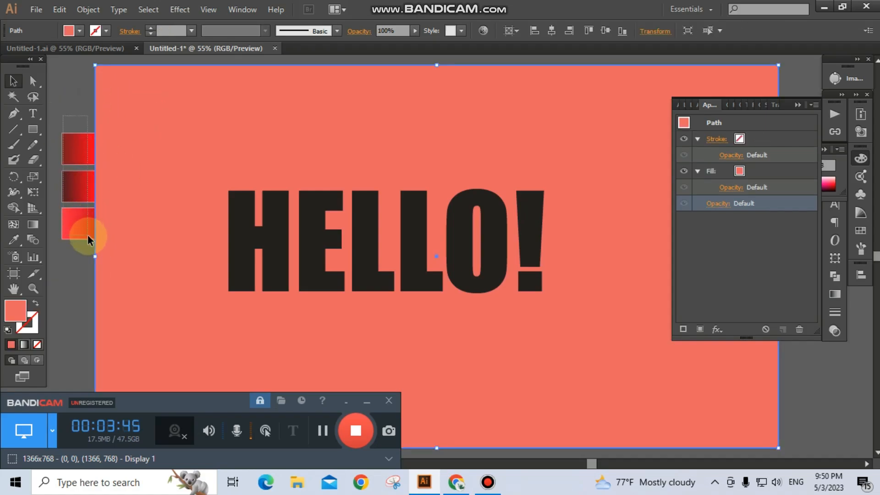
left_click_drag(76, 149, 65, 149)
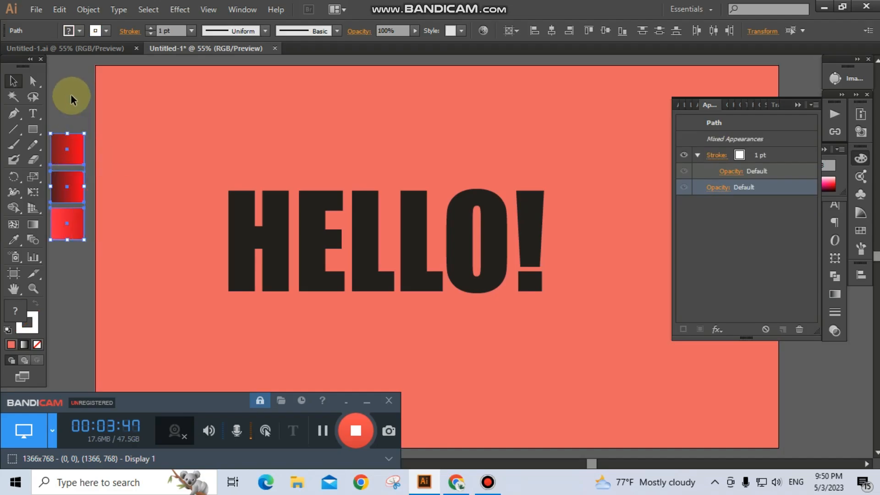
left_click(213, 179)
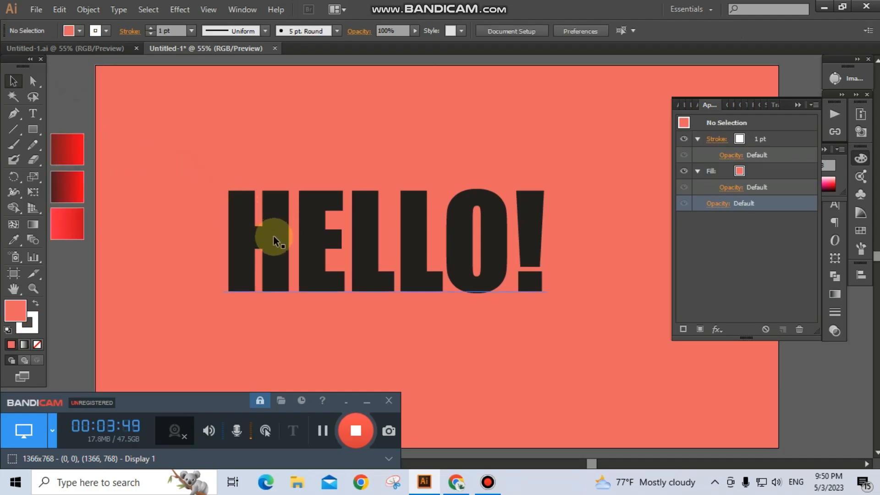
Fill the HELLO! text with the dark-to-bright red linear gradient and set the gradient angle to -90°
left_click(324, 430)
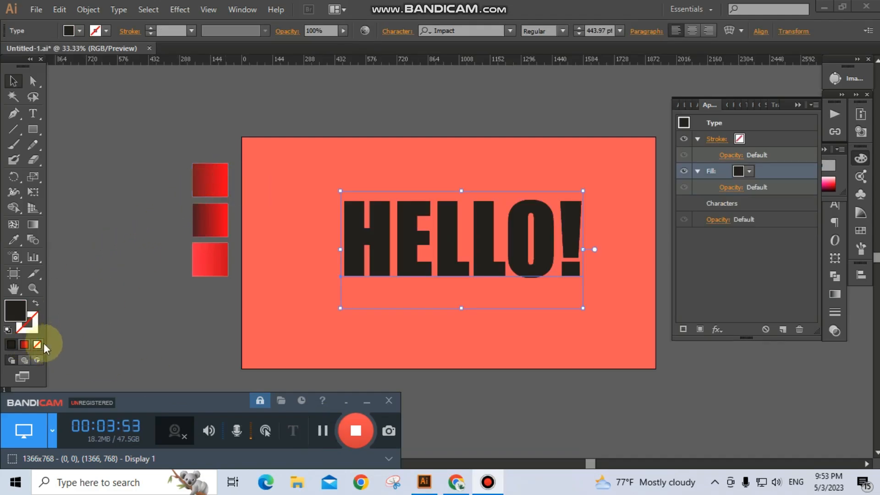
left_click(23, 346)
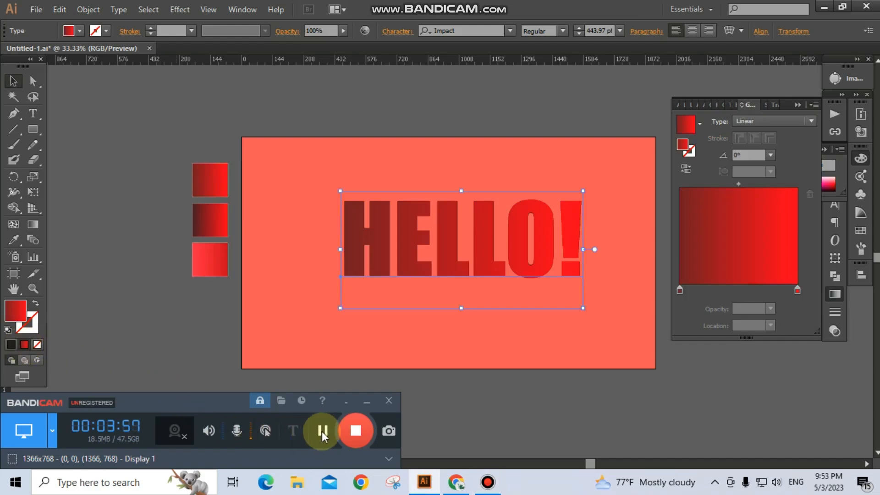
left_click(770, 156)
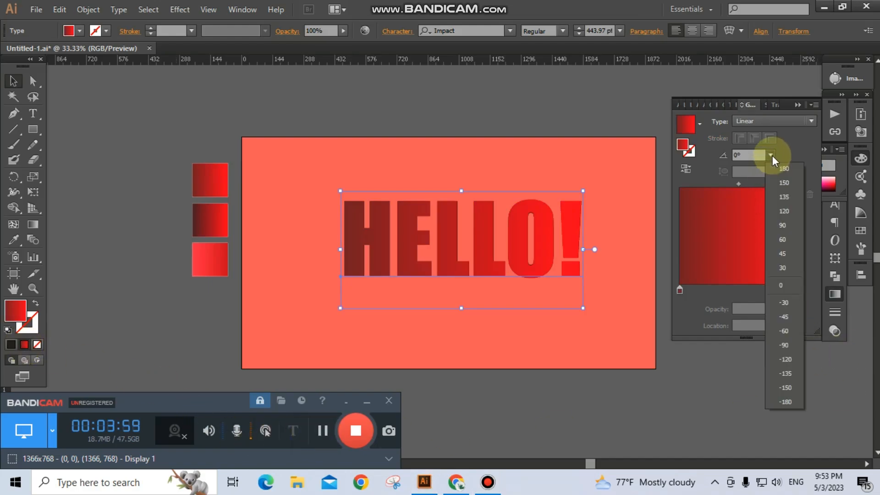
left_click(789, 345)
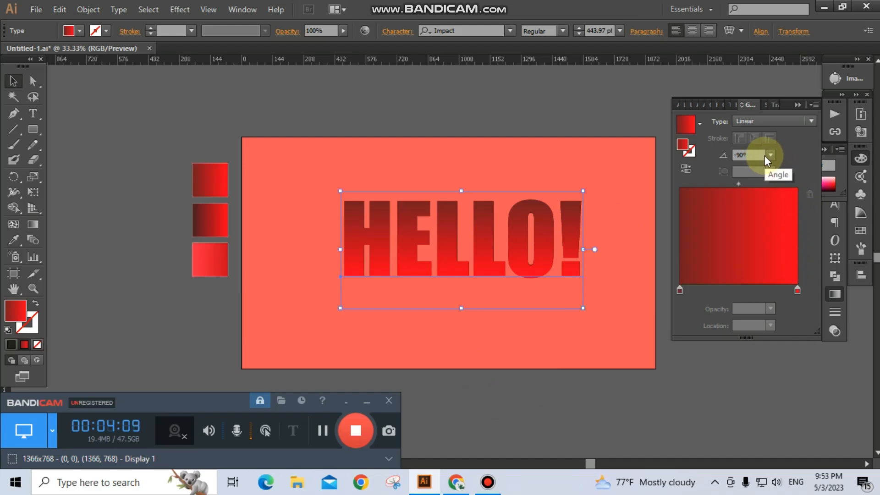
Show the HELLO! text's Appearance attributes and duplicate its gradient fill
left_click(322, 431)
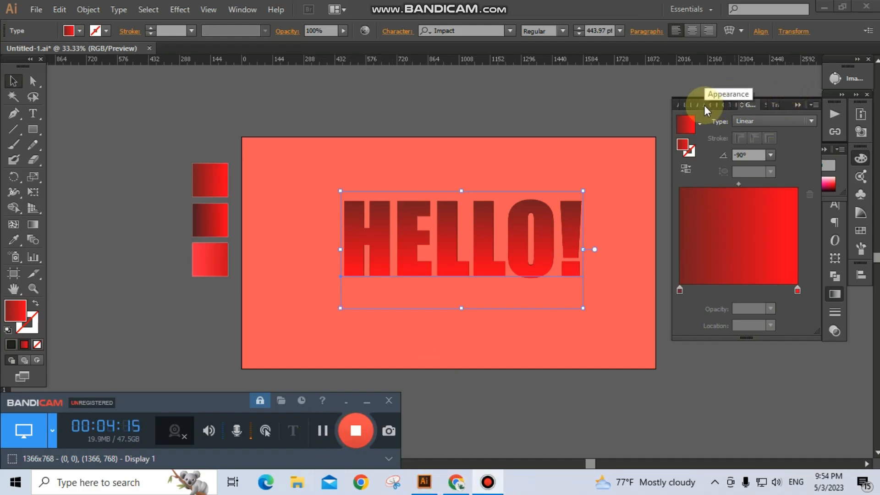
left_click(703, 105)
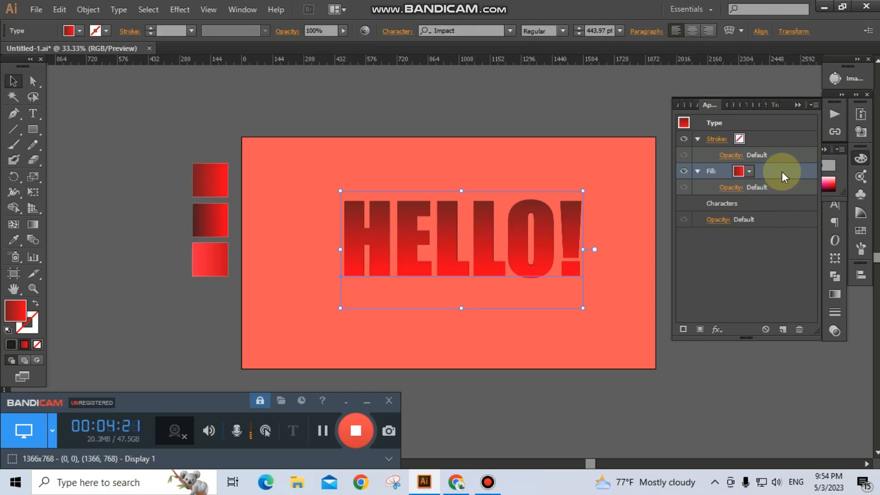
left_click(782, 330)
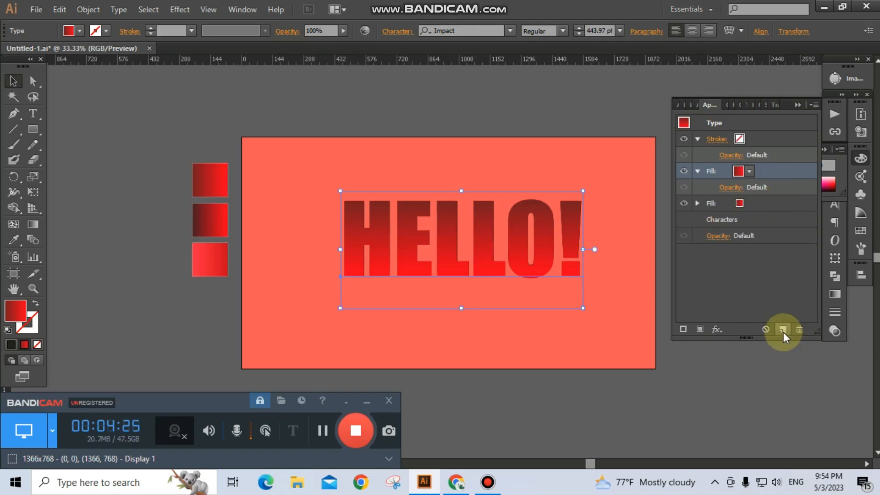
Apply an Offset Path effect of -25 px with Miter joins to the upper gradient fill of the HELLO! text
left_click(720, 333)
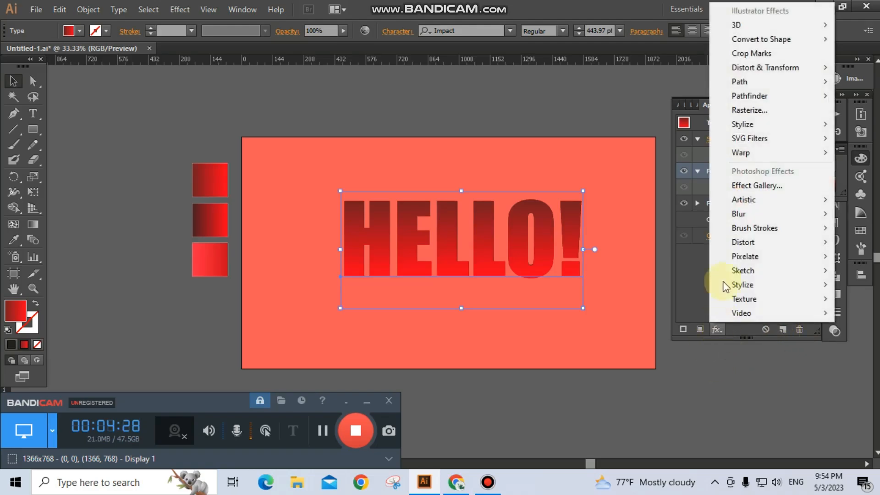
mouse_move(762, 82)
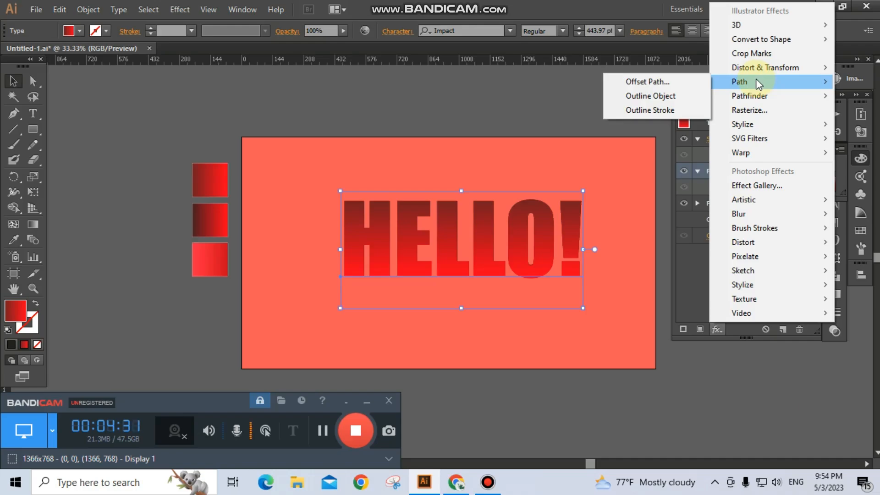
left_click(647, 82)
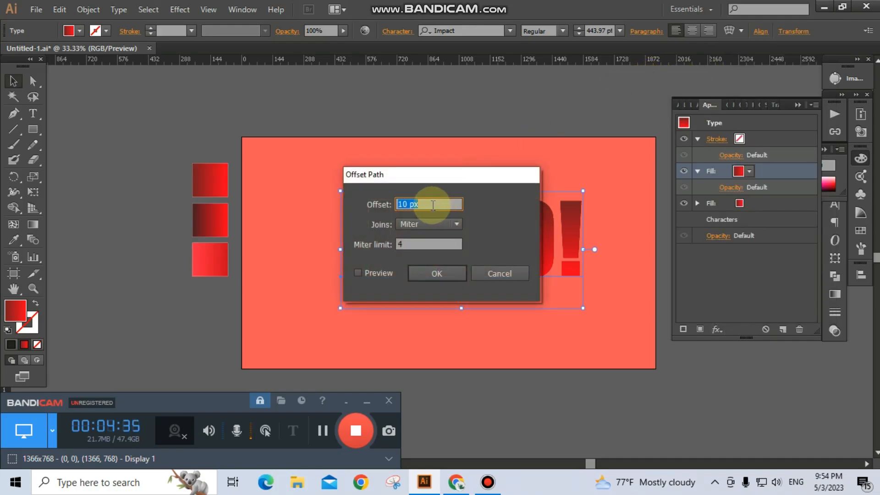
type("-")
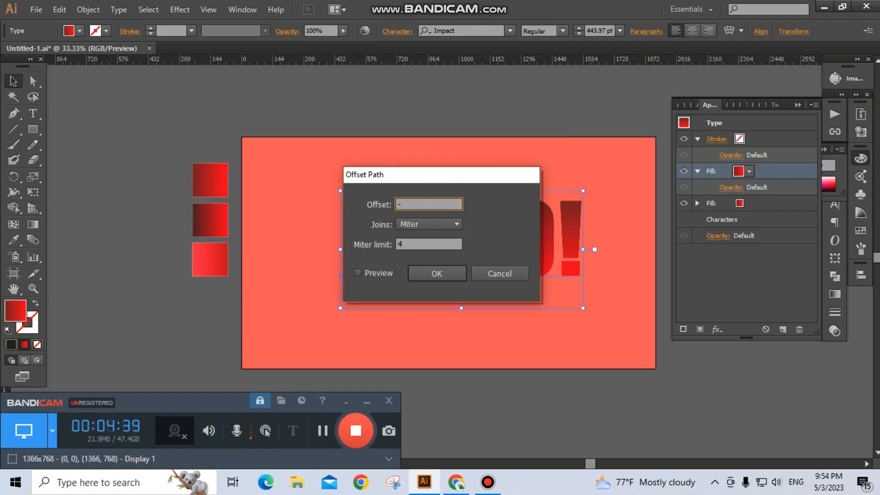
type("25")
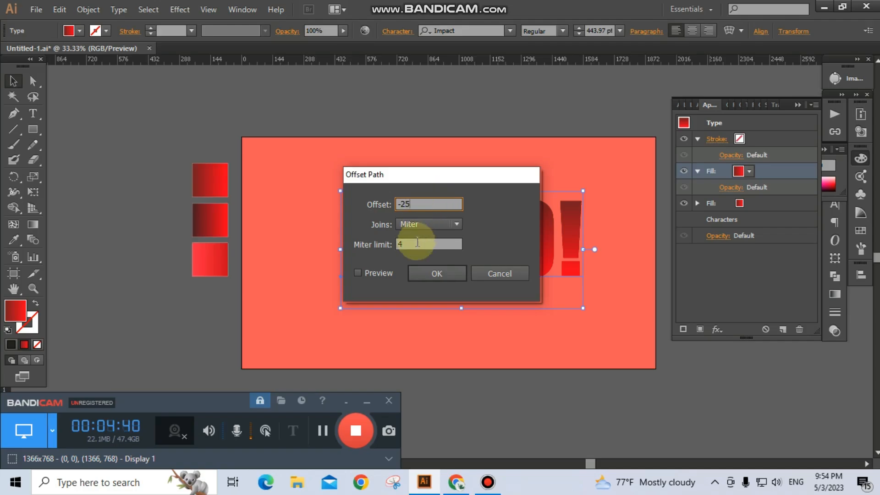
left_click(358, 273)
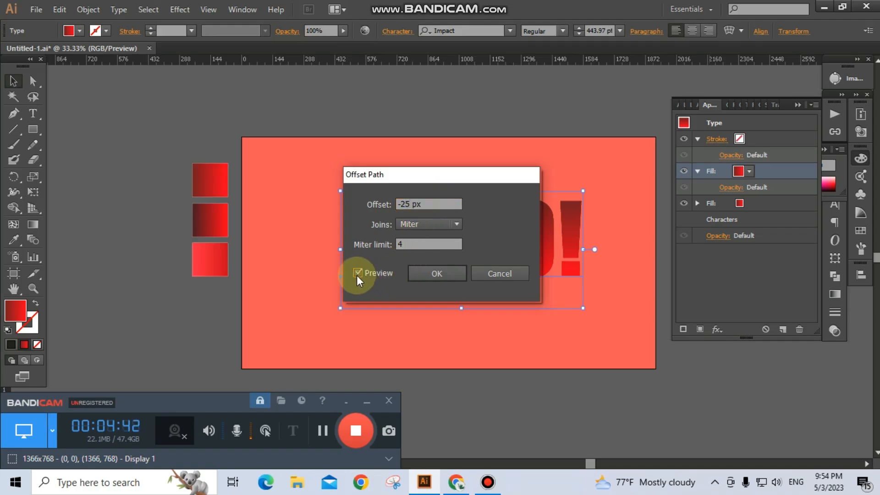
left_click(434, 277)
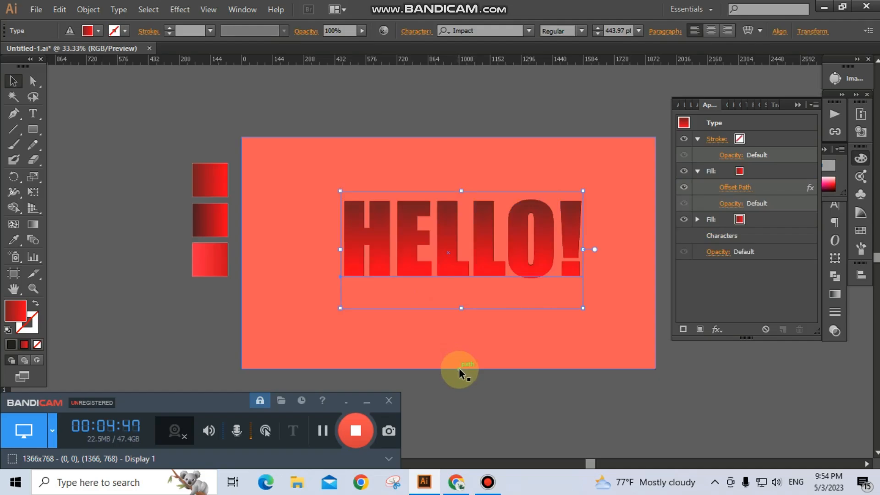
left_click(318, 430)
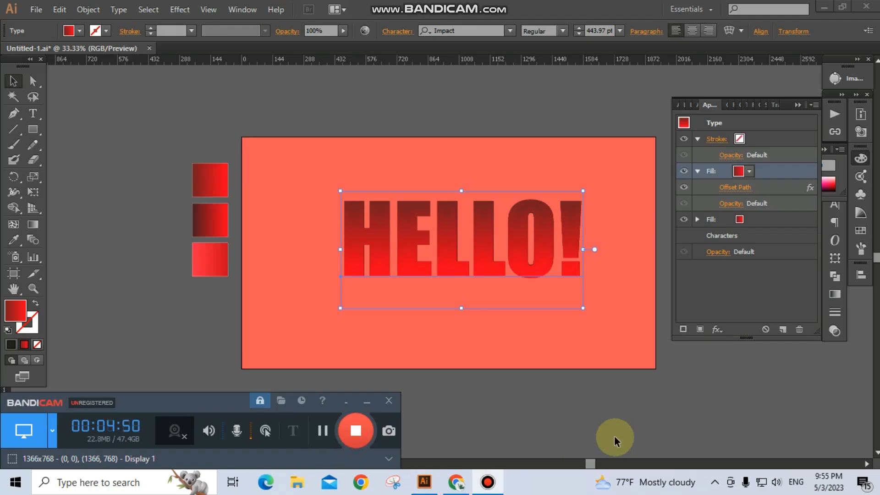
Add a Transform effect to the upper fill that moves it -25 px horizontally and -25 px vertically
left_click(717, 330)
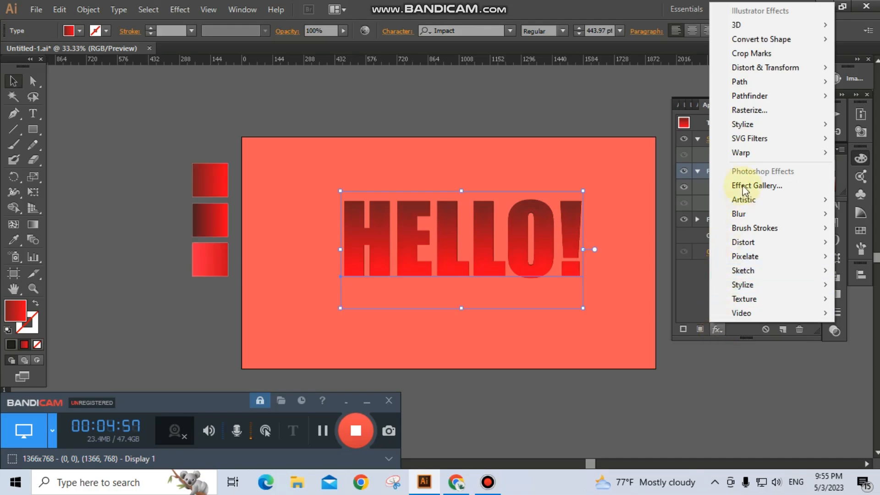
mouse_move(769, 71)
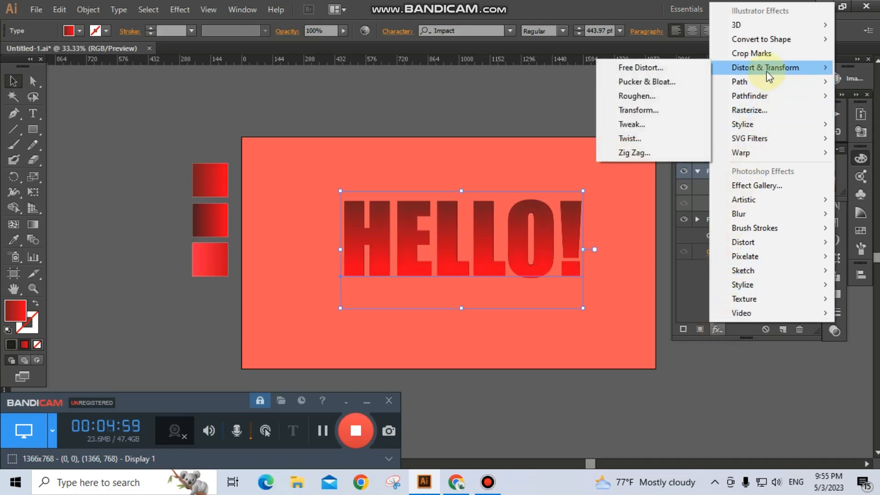
left_click(634, 112)
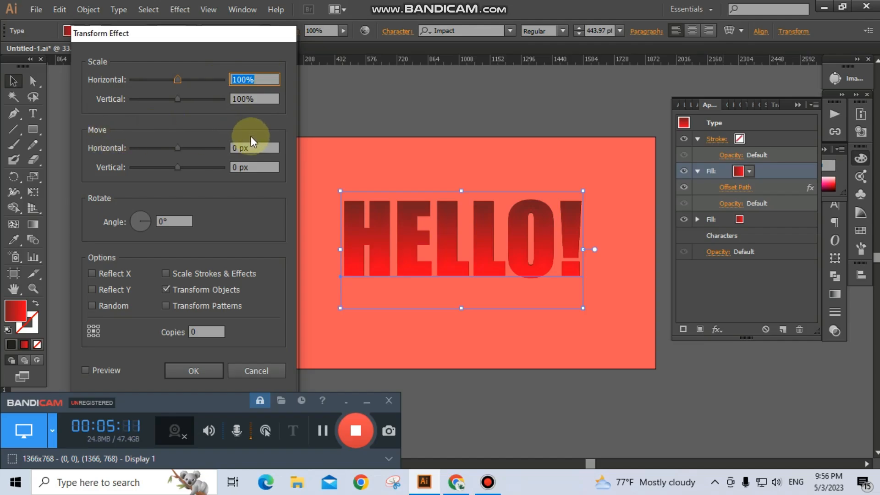
left_click(251, 148)
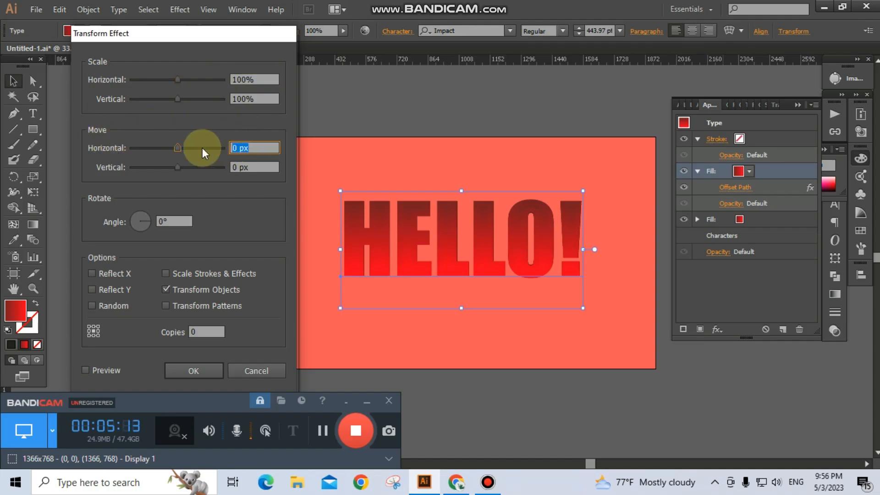
type("-25")
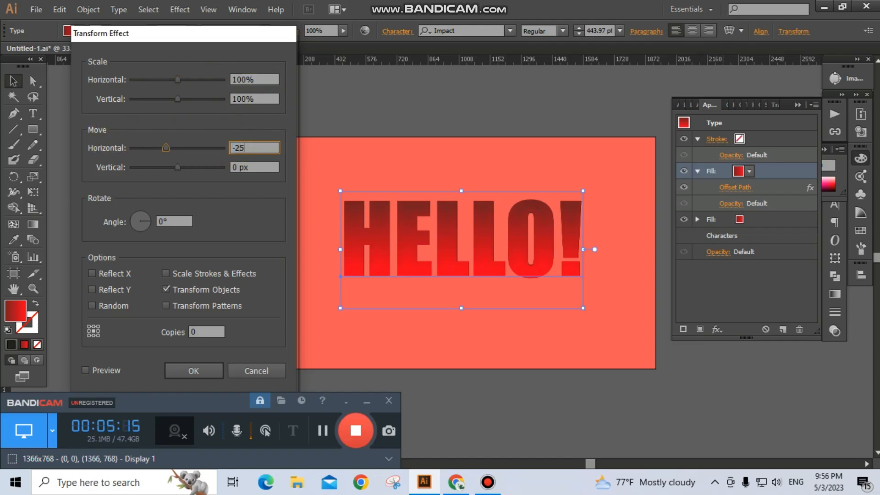
left_click(261, 167)
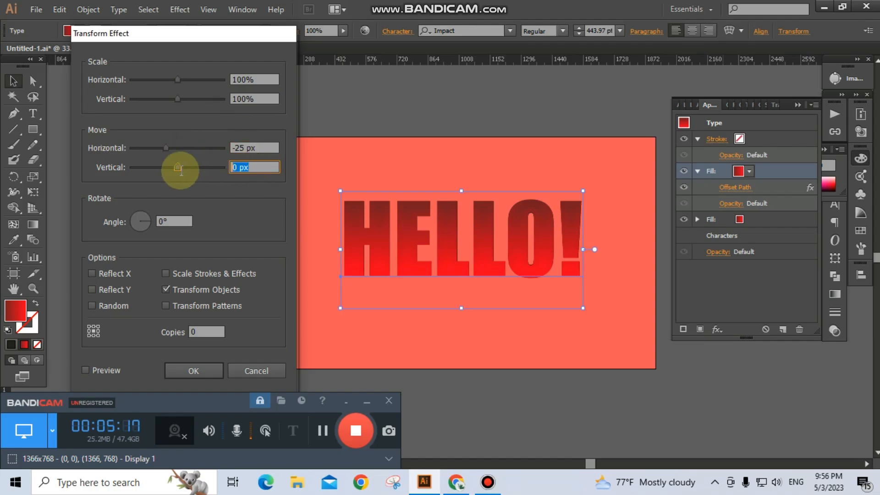
type("-25")
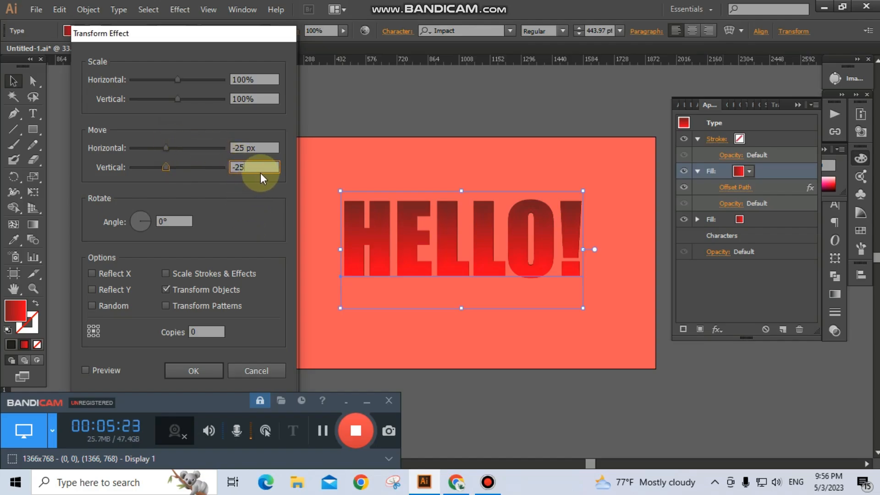
left_click(85, 370)
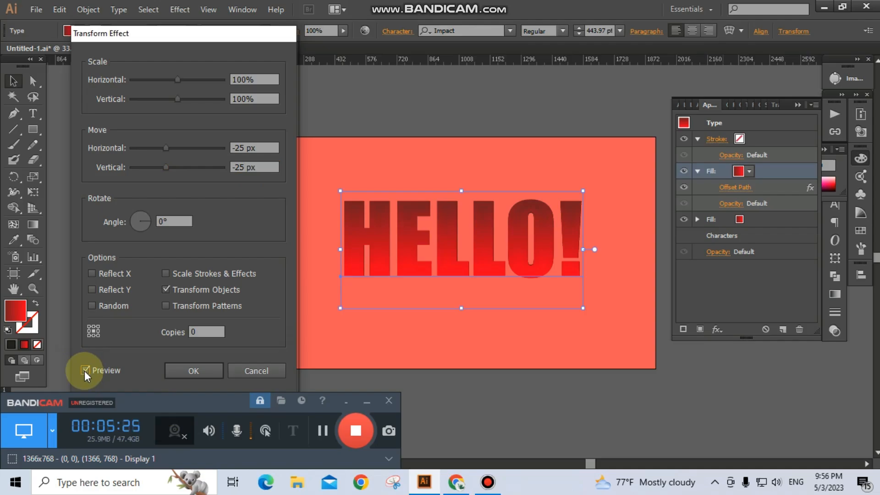
left_click(188, 372)
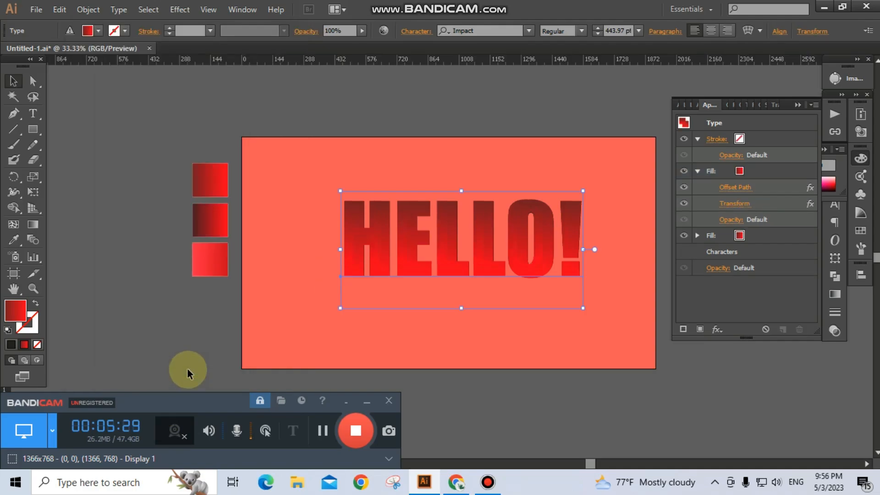
left_click(321, 430)
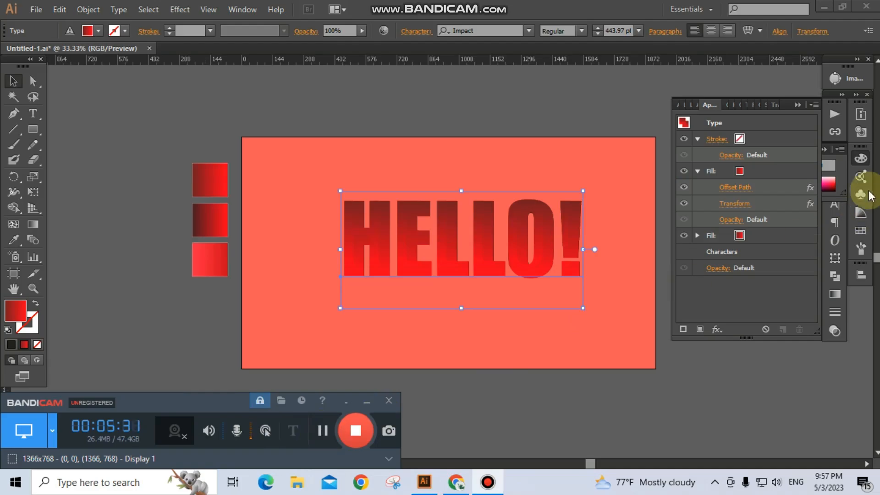
Start a Multiply Drop Shadow on the upper fill with 100% opacity, 18 px X and Y offsets, and 12 px blur
left_click(752, 171)
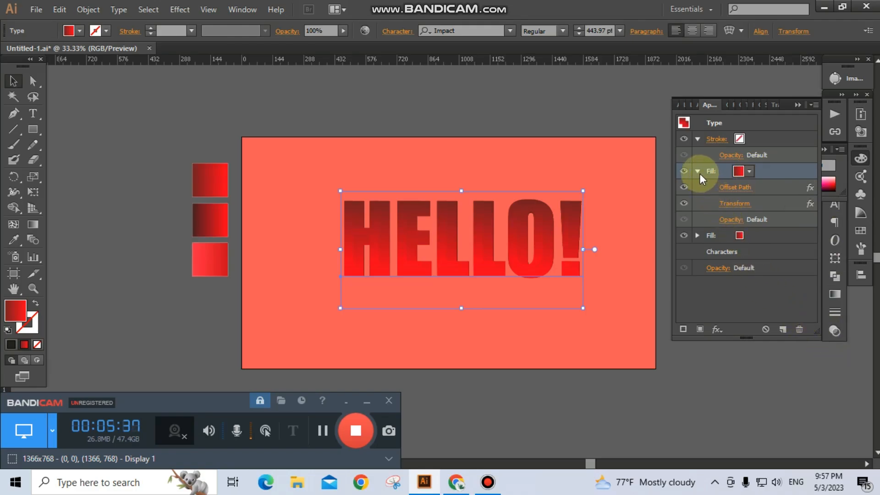
left_click(716, 331)
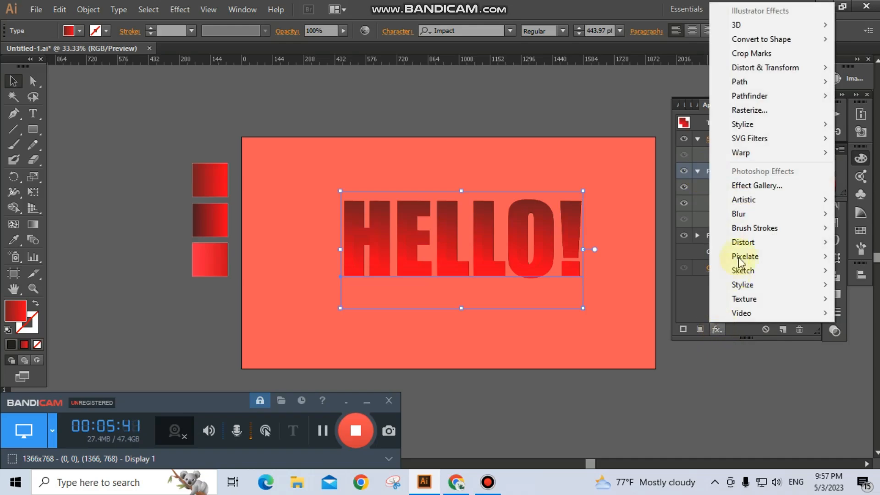
mouse_move(752, 125)
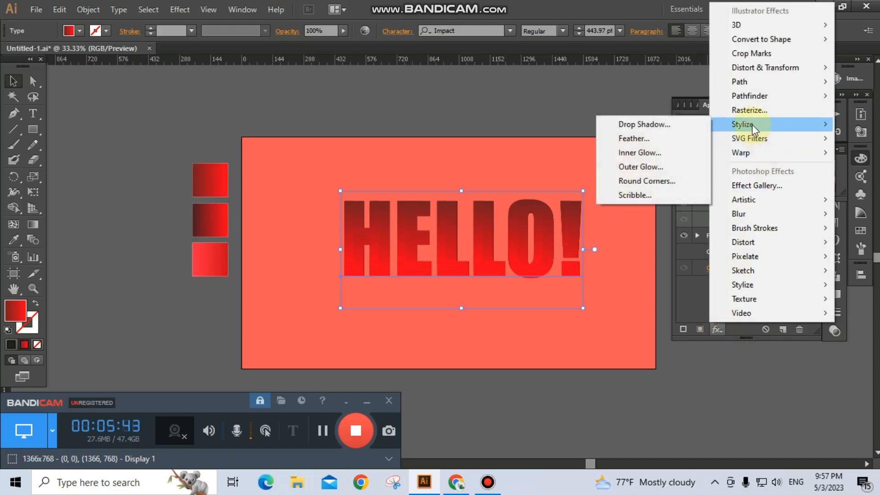
left_click(658, 123)
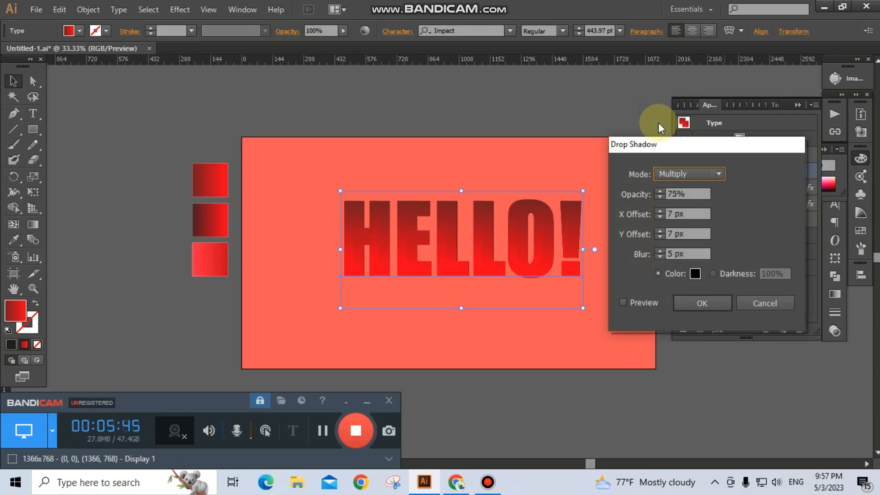
left_click(691, 192)
left_click_drag(692, 193, 638, 192)
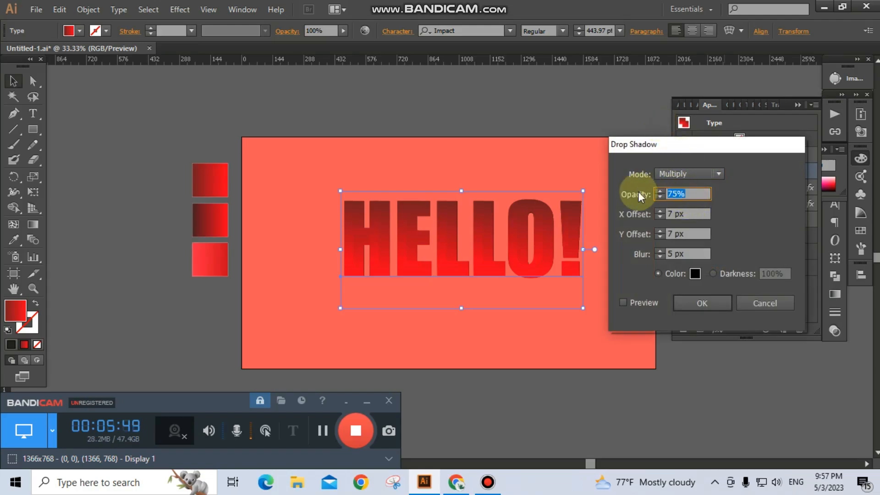
type("100")
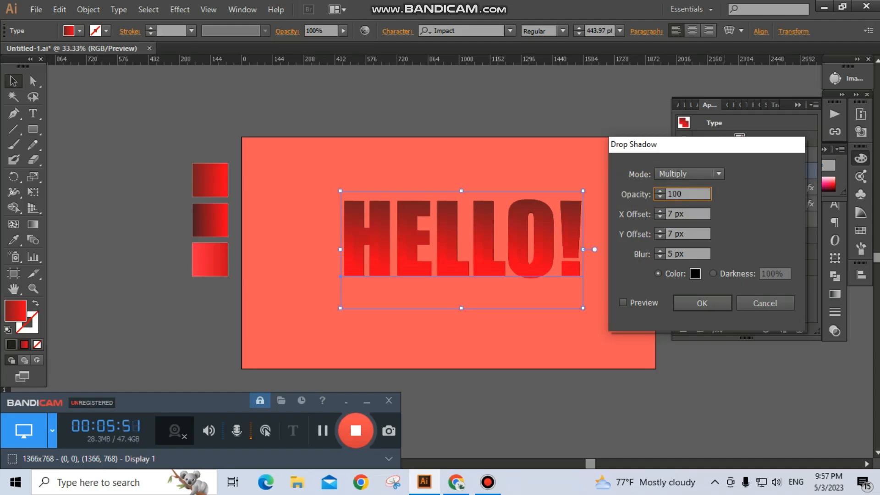
left_click(687, 213)
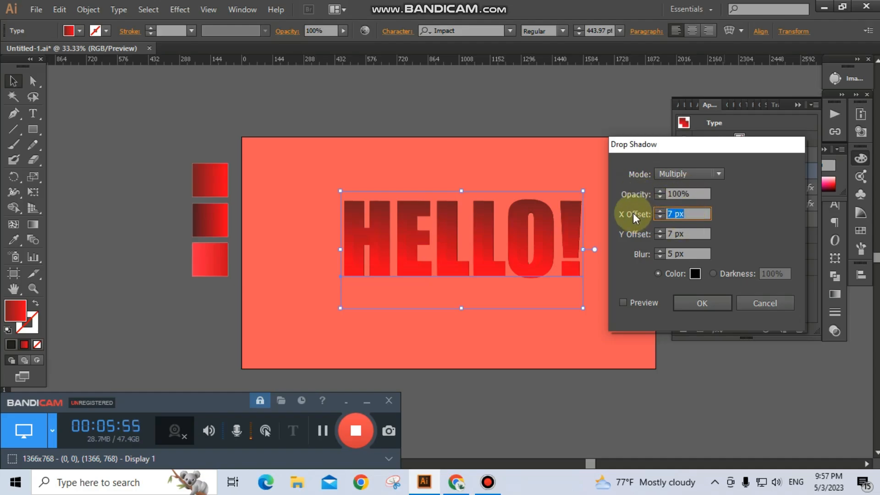
type("18")
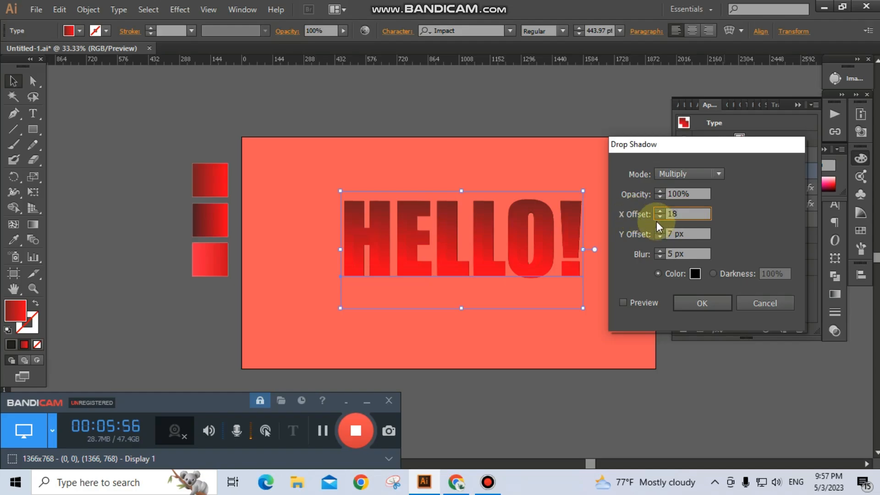
key("Tab")
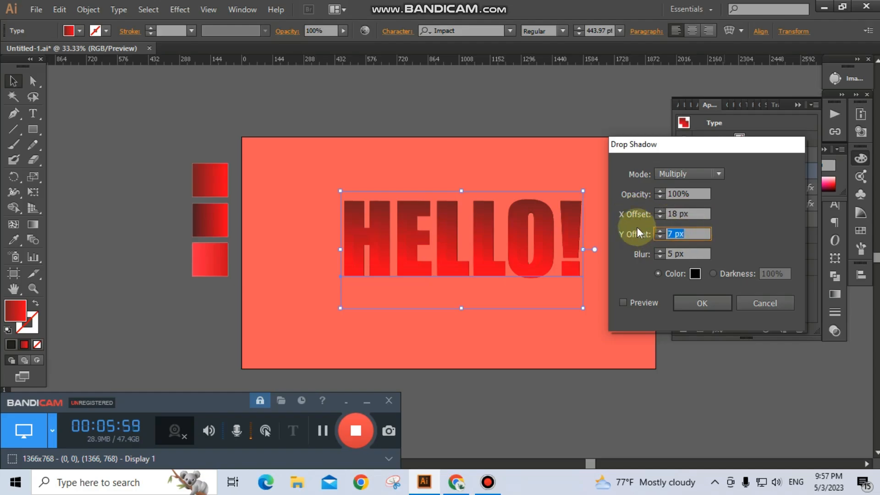
type("18")
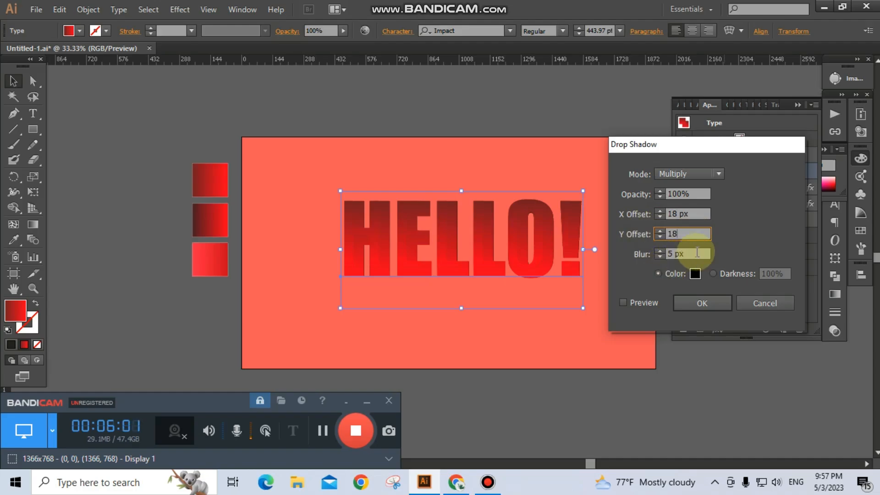
key("Tab")
type("12")
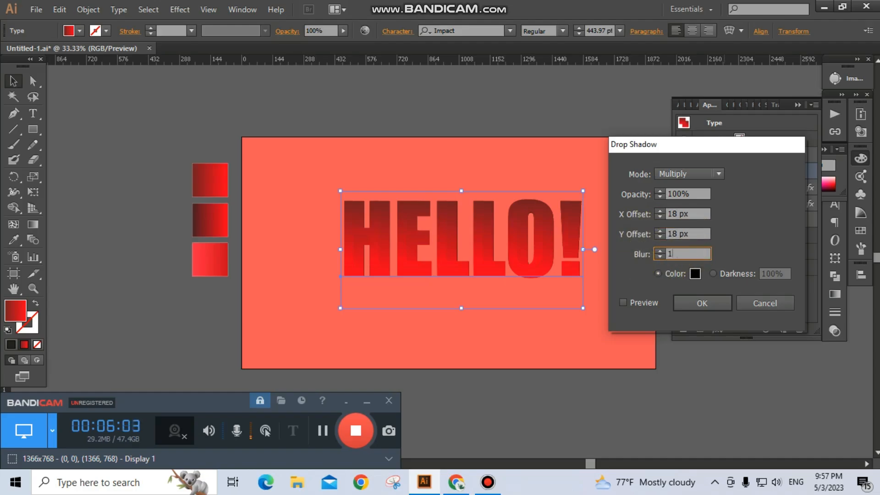
Set the drop shadow's colour to dark red 3f0101, preview it, and apply the effect
left_click(695, 274)
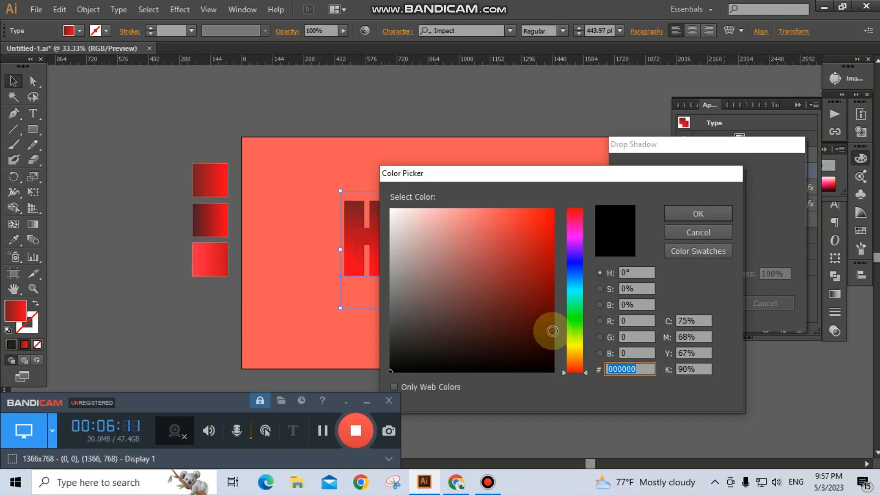
left_click(548, 331)
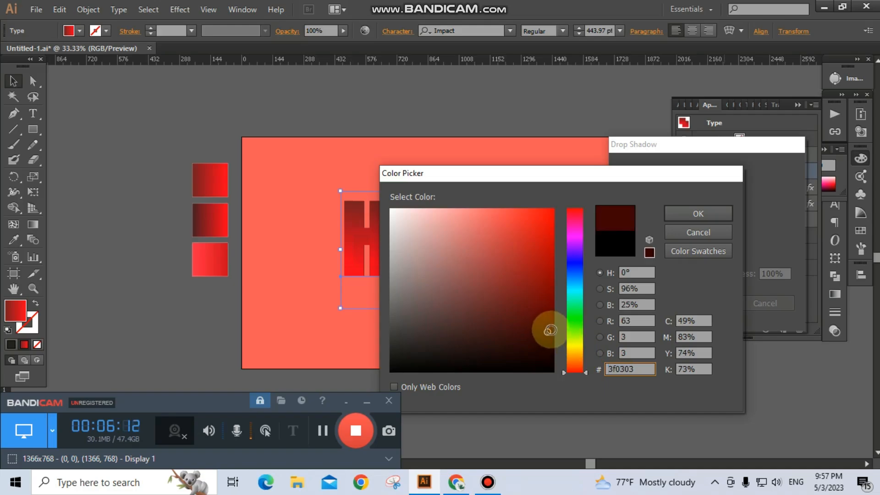
left_click(649, 252)
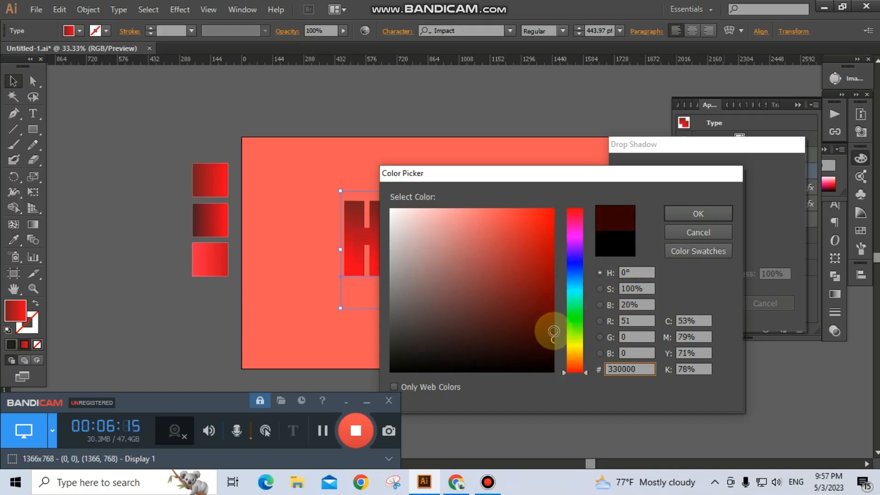
left_click(551, 332)
left_click(700, 216)
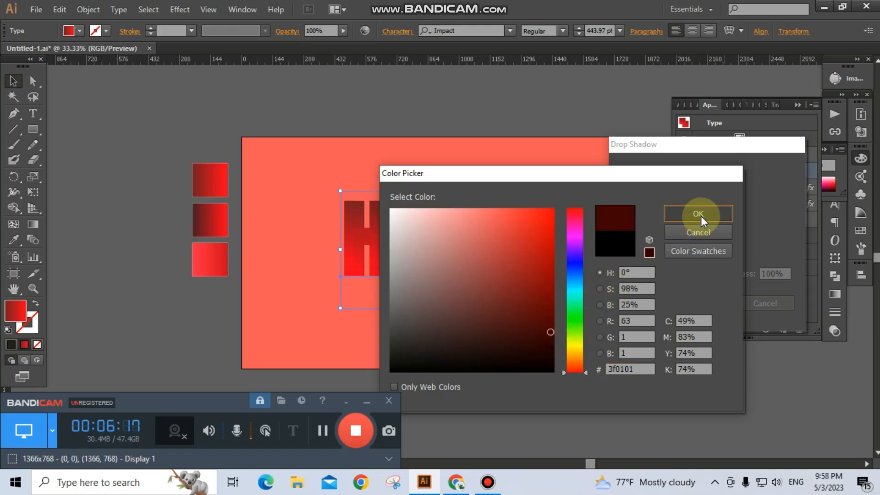
left_click(621, 303)
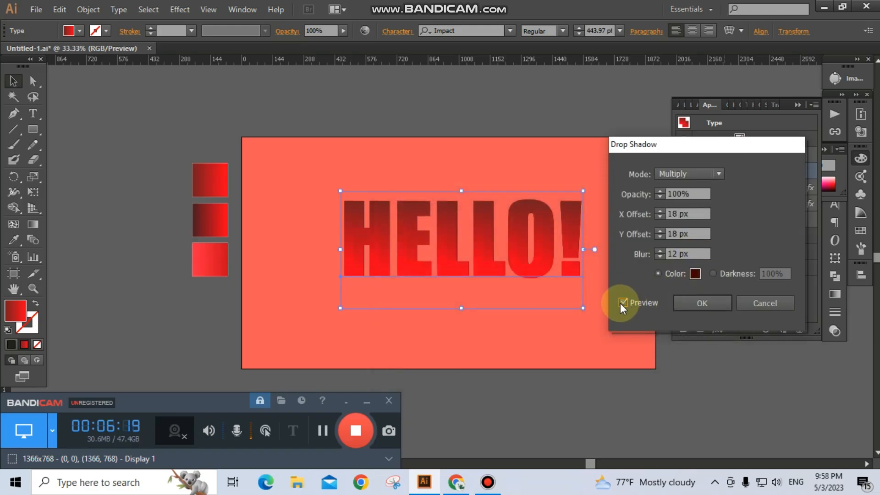
left_click(705, 304)
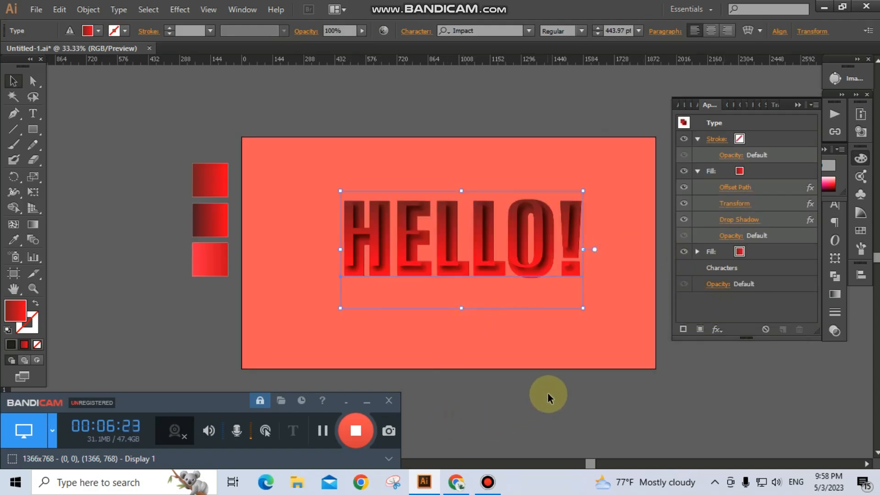
Set the blending mode of the HELLO! text's upper fill to Hard Light at 100% opacity
left_click(324, 429)
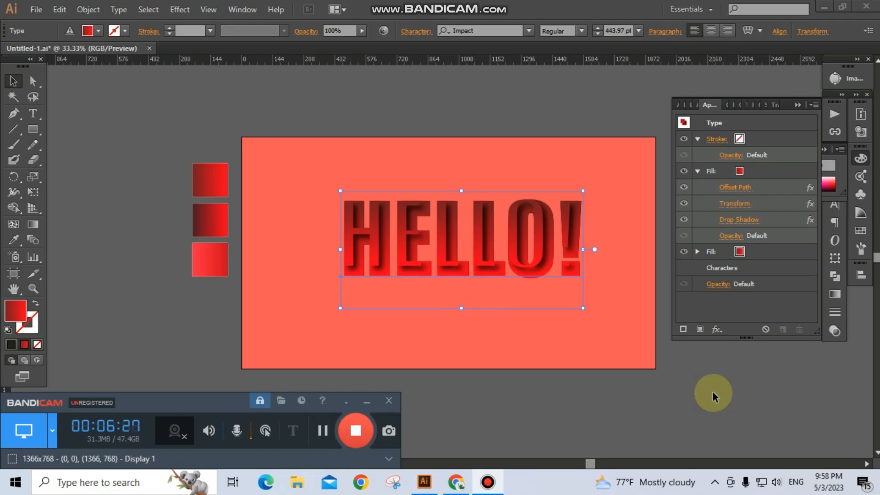
left_click(728, 236)
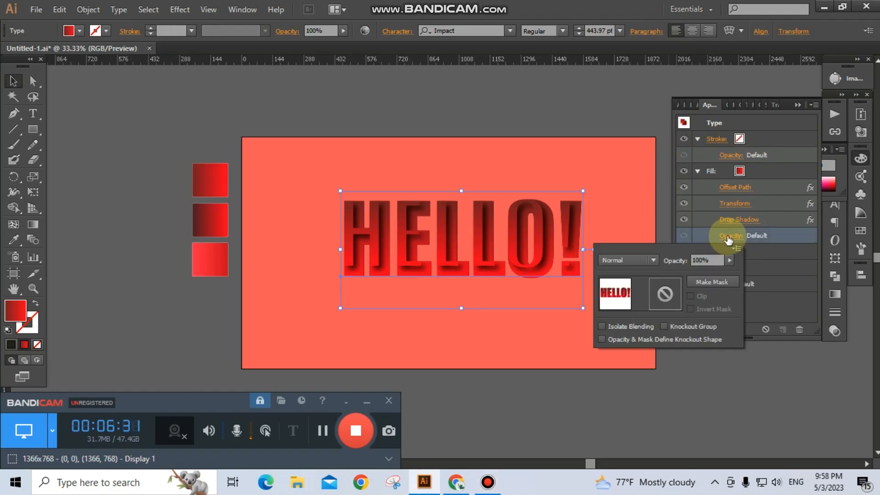
left_click(653, 260)
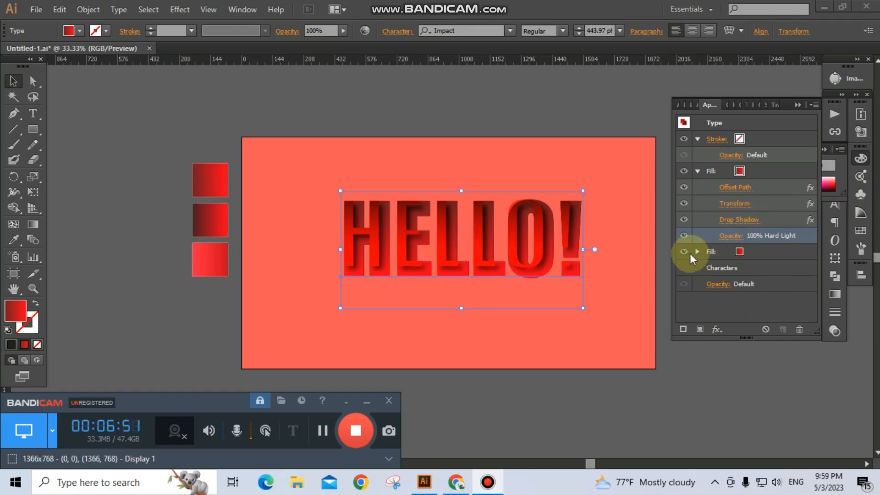
Duplicate the lower red gradient fill of the HELLO! text and select the bottommost copy
left_click(748, 251)
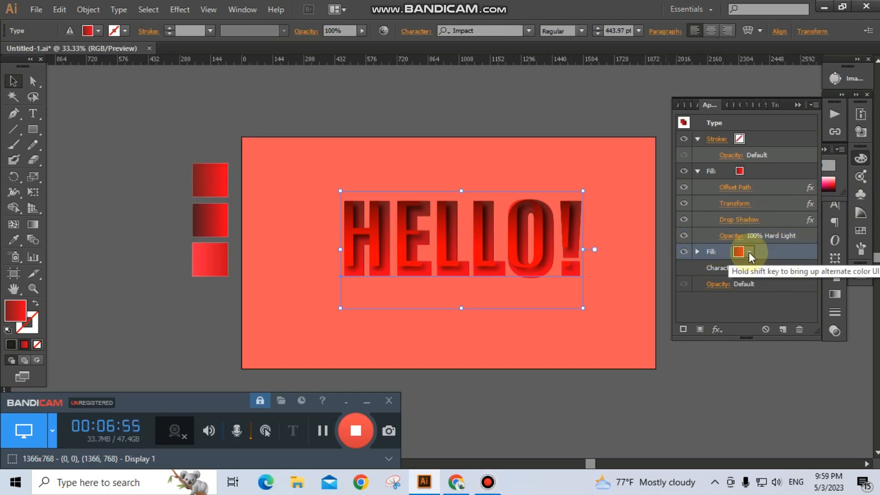
left_click(781, 328)
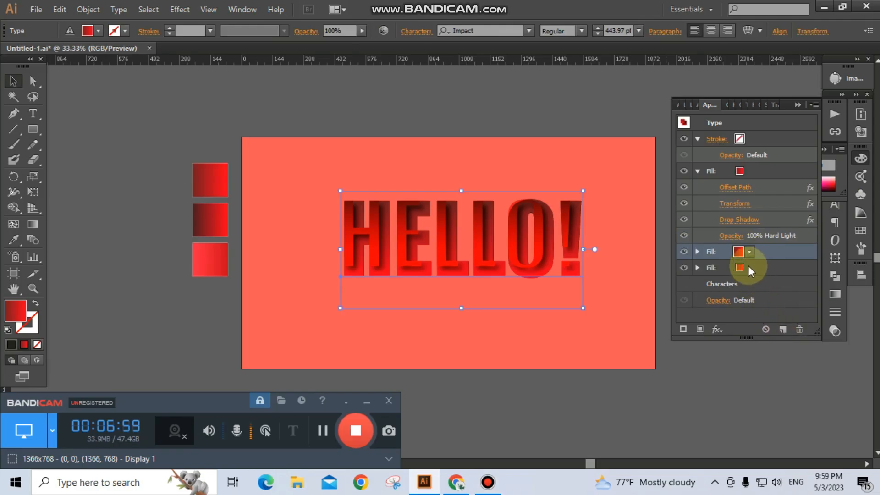
left_click(748, 266)
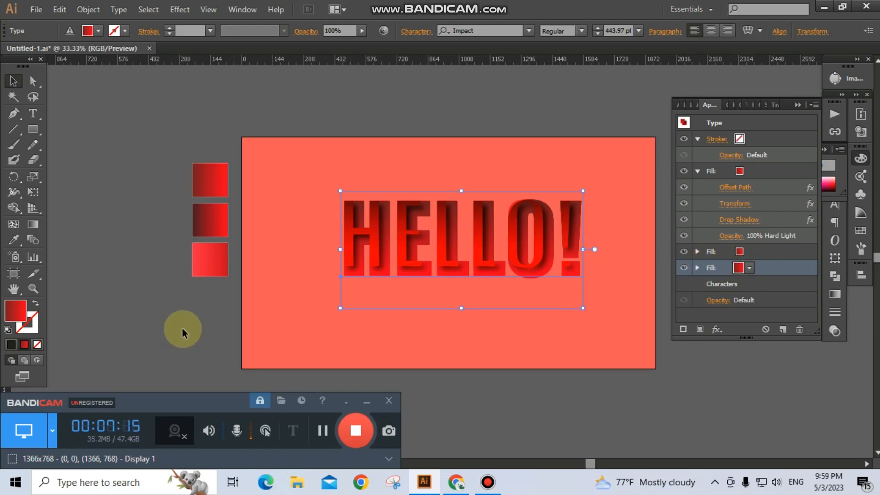
left_click(205, 267)
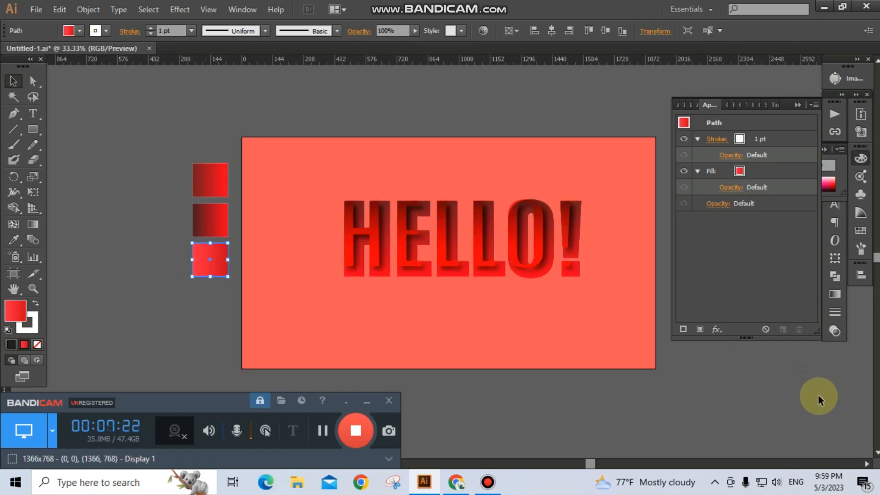
left_click(323, 431)
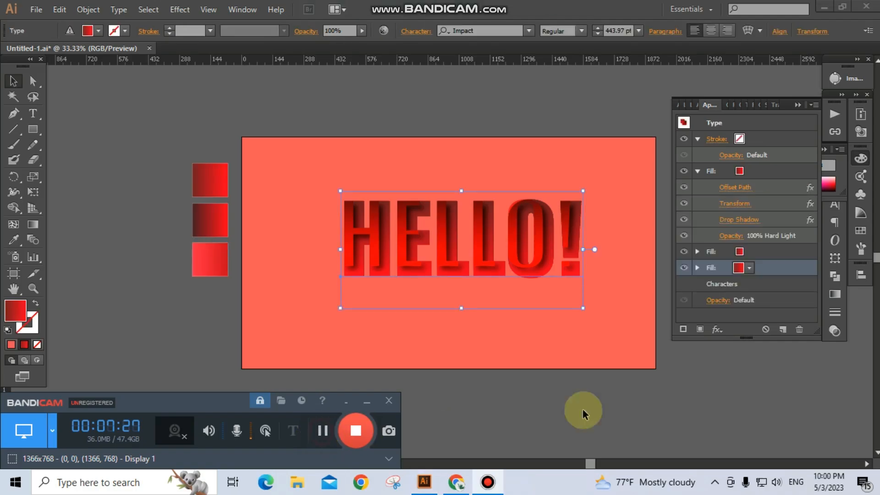
Change the bottommost fill of the HELLO! text to the yellow-orange gradient swatch
left_click(748, 268)
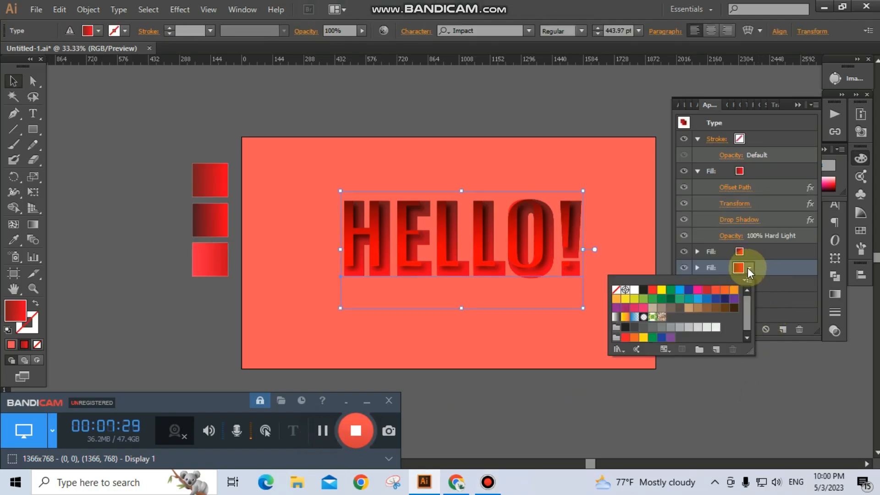
left_click(624, 317)
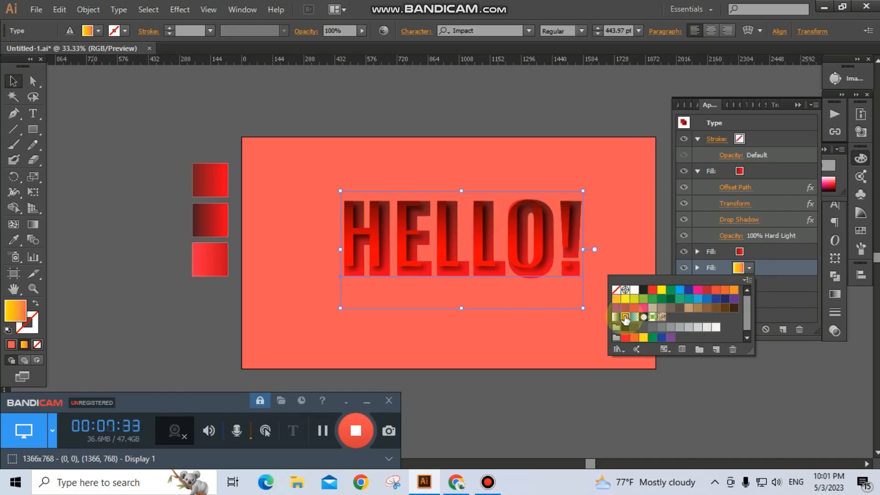
left_click(683, 372)
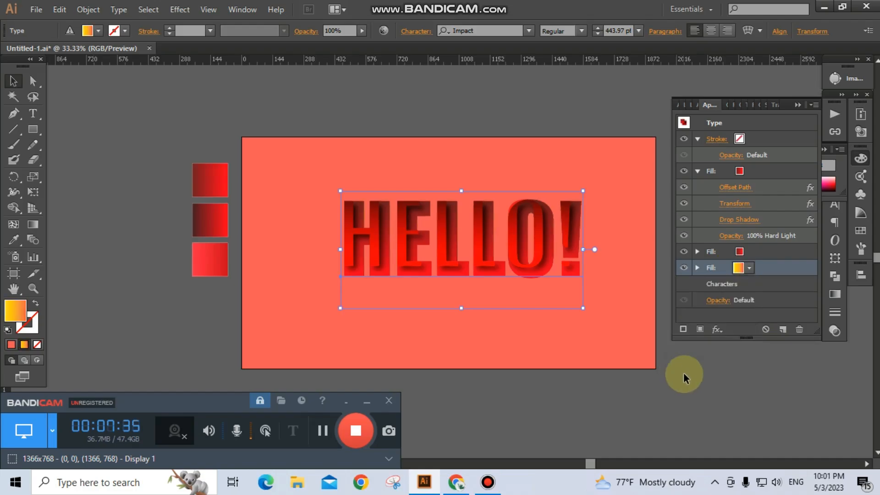
left_click(683, 372)
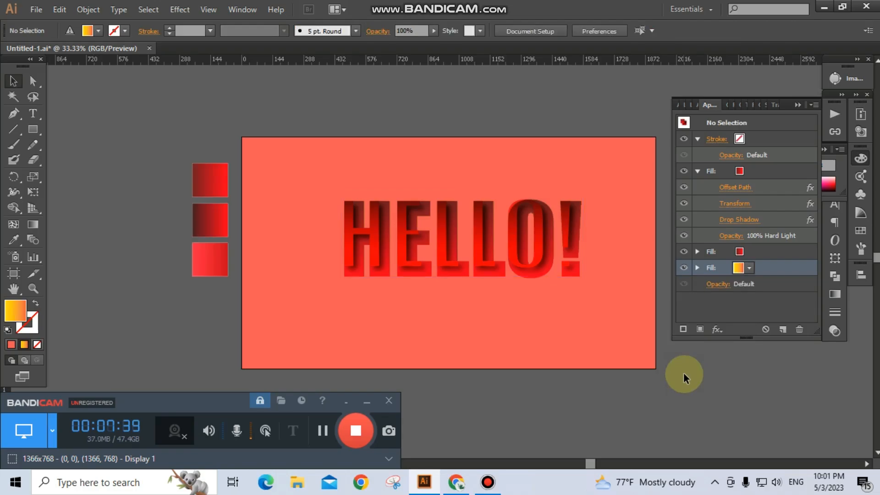
left_click(323, 428)
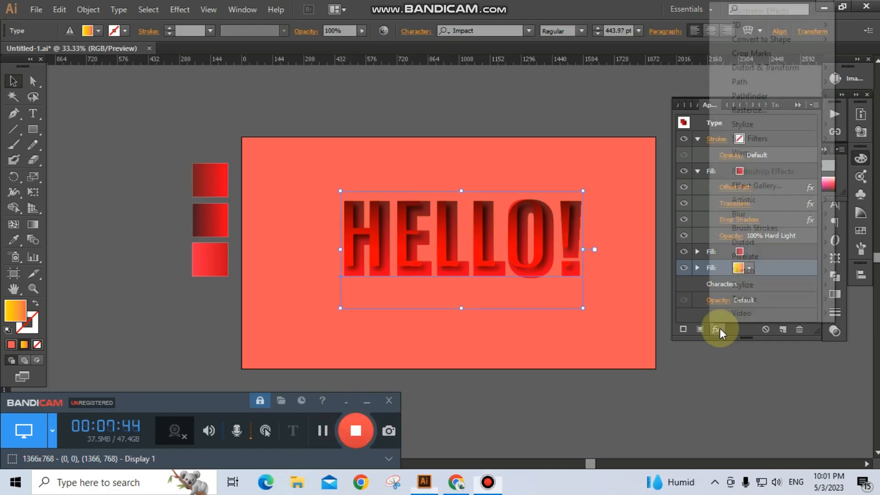
Start a Transform effect on the bottommost yellow-orange fill with horizontal and vertical moves of 0.5 px
left_click(716, 329)
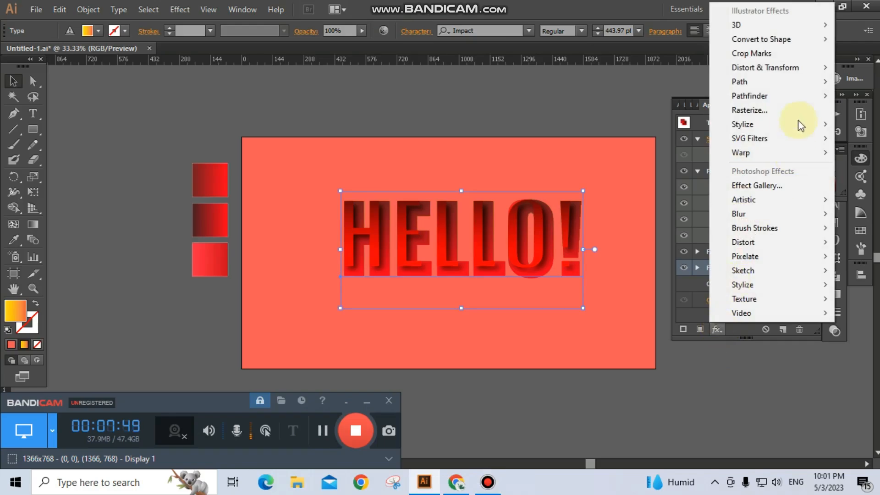
mouse_move(774, 67)
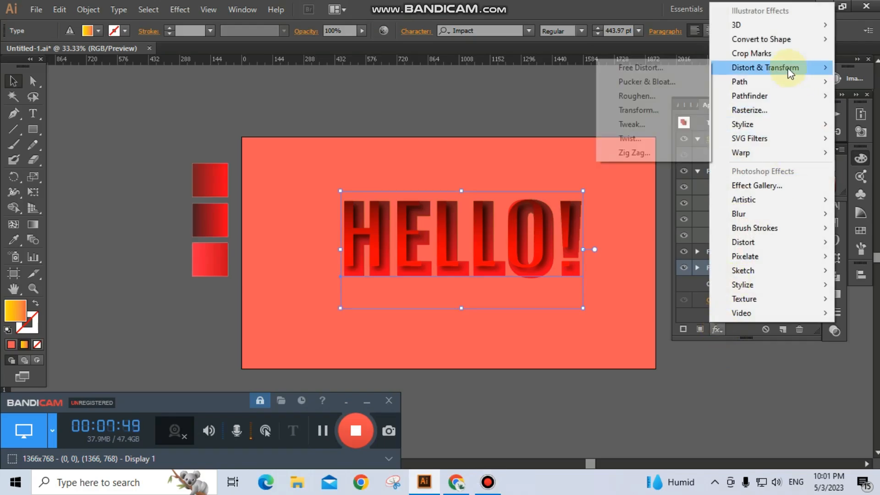
left_click(623, 110)
left_click(241, 147)
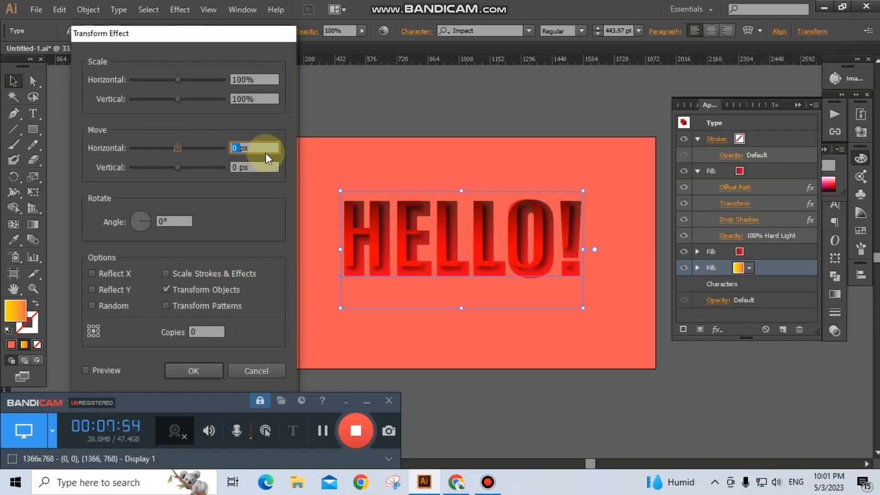
left_click(235, 146)
left_click_drag(237, 146, 223, 146)
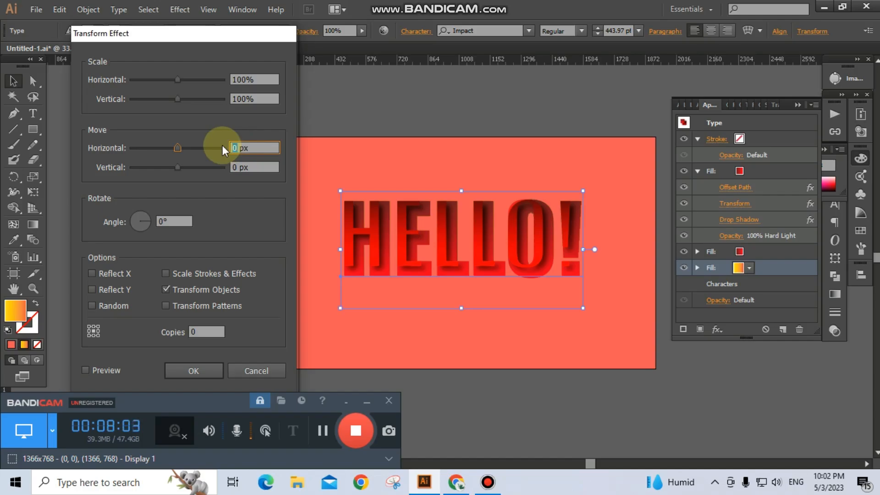
type("0.")
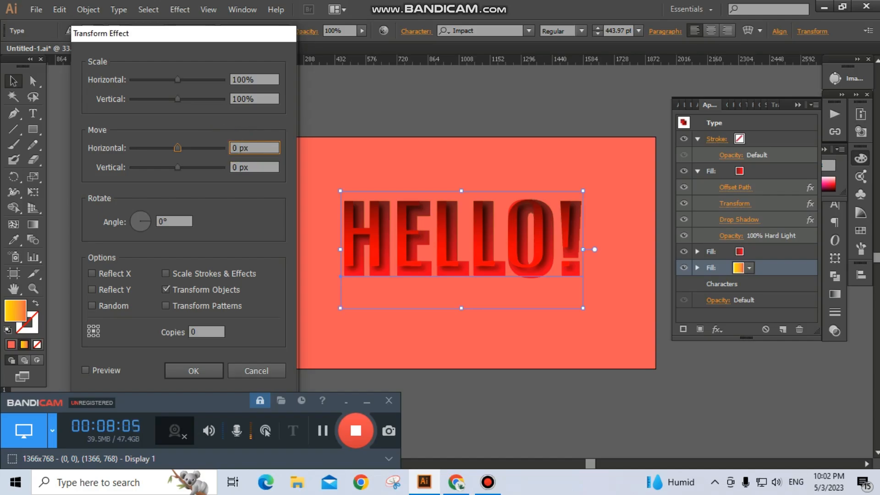
type("5")
left_click(236, 165)
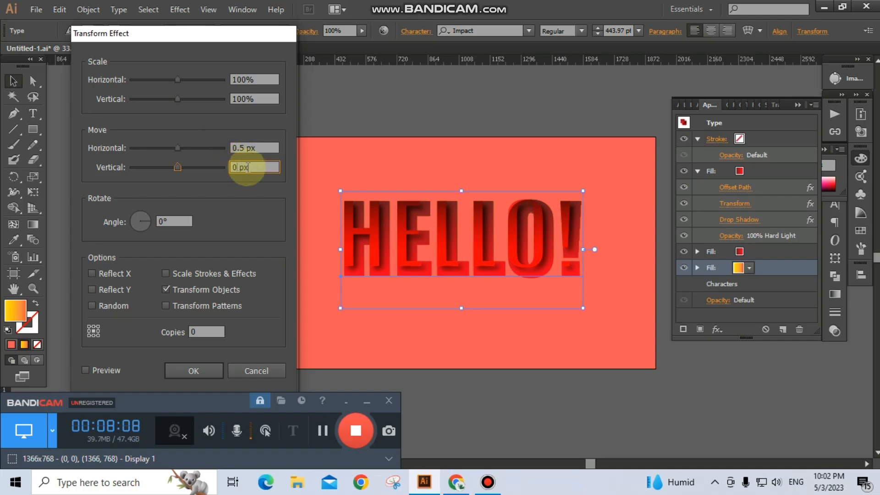
type(".5")
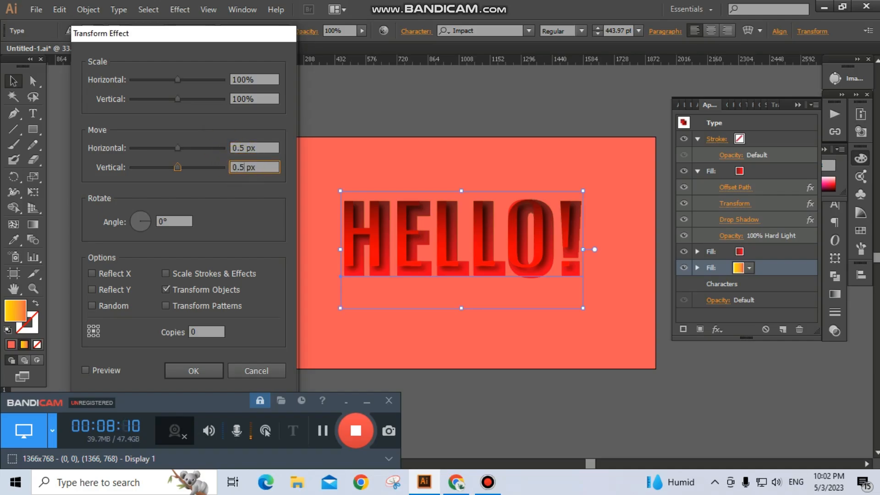
Set the Transform effect to 50 copies, preview it, and apply it to the yellow-orange fill
left_click(198, 331)
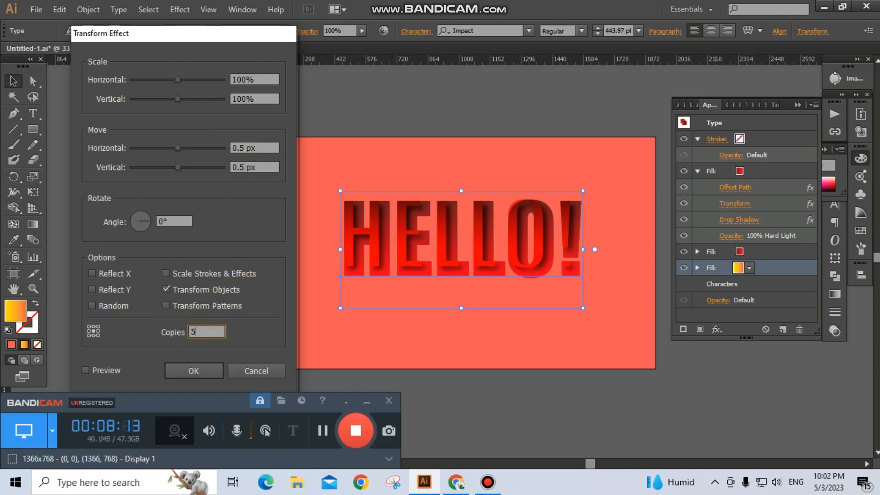
type("50")
left_click(86, 370)
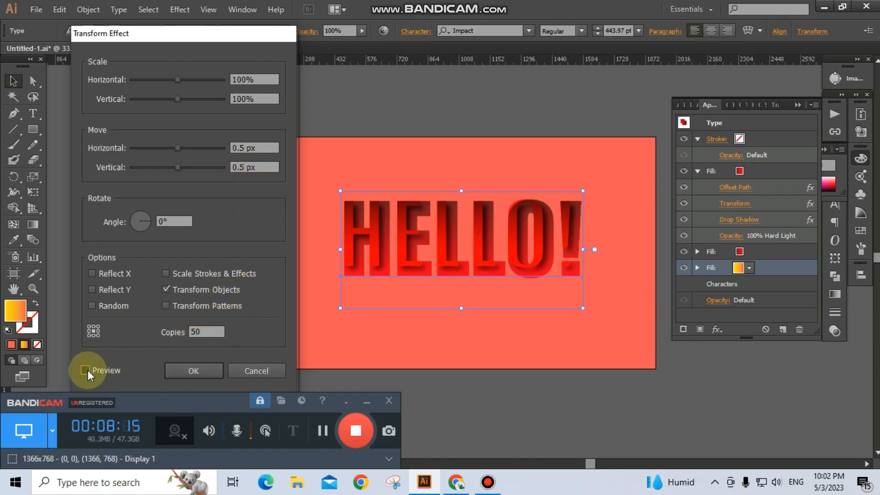
left_click(193, 371)
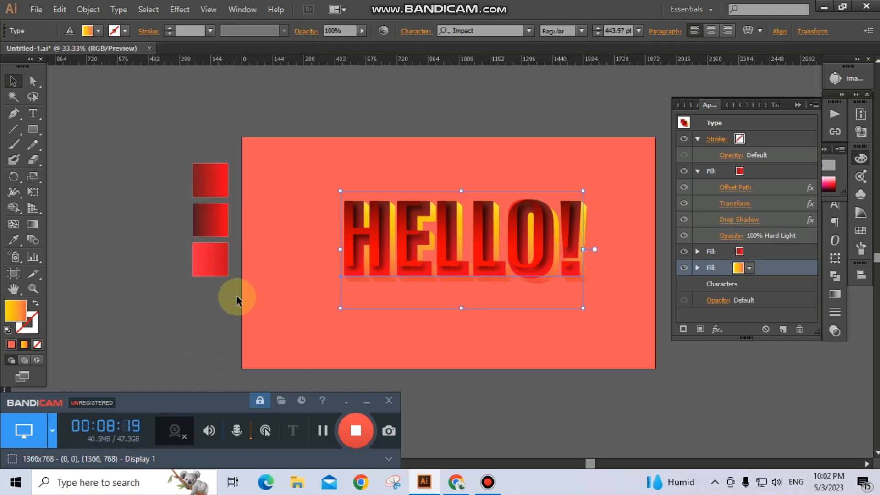
left_click(324, 433)
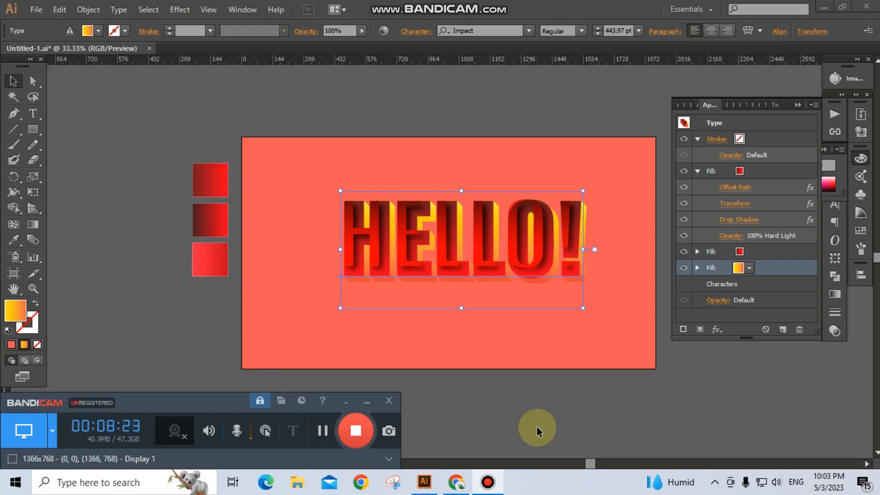
Start a Multiply Drop Shadow on the yellow-orange fill with 100% opacity, 30 px X and Y offsets, and 18 px blur
left_click(722, 329)
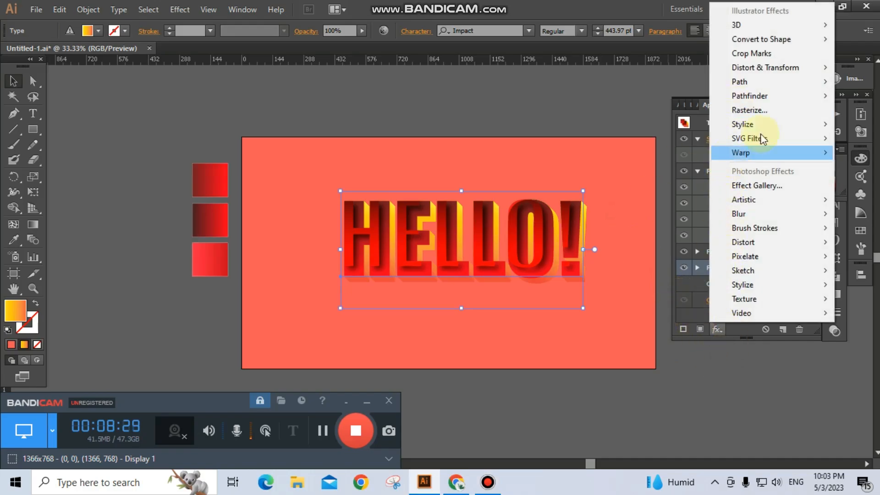
mouse_move(772, 125)
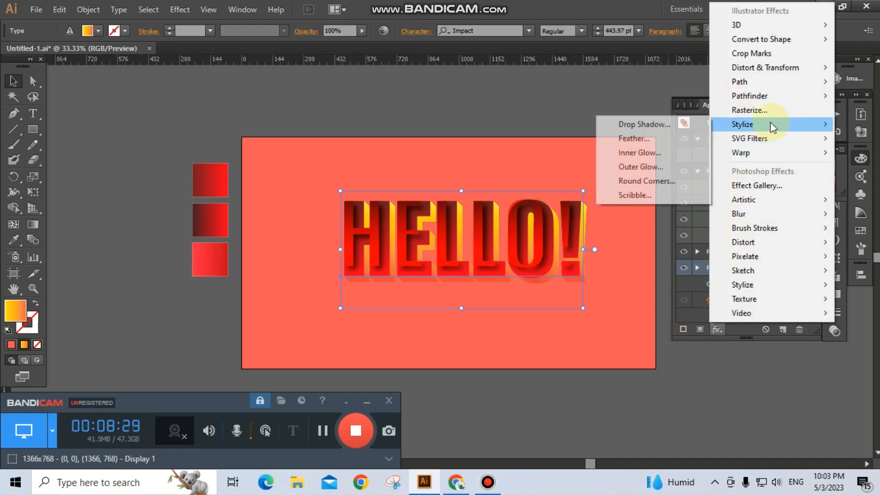
left_click(661, 125)
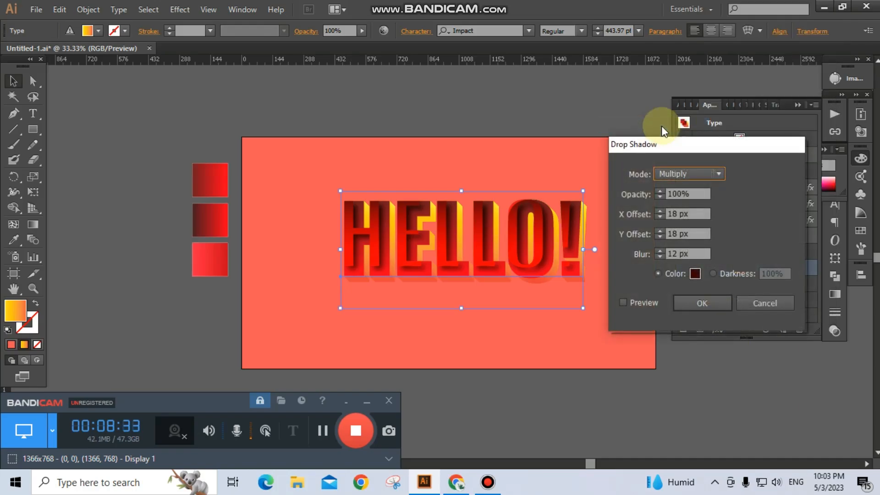
key("Tab")
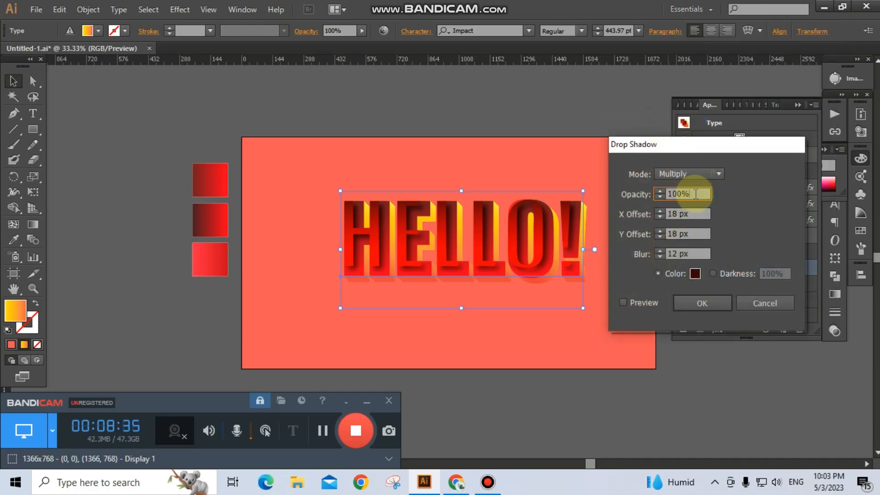
key("Tab")
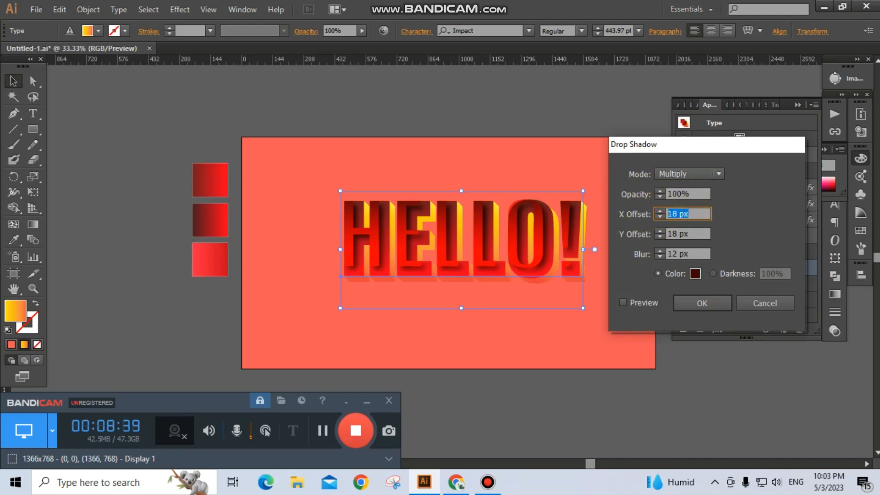
type("30")
key("Tab")
type("30")
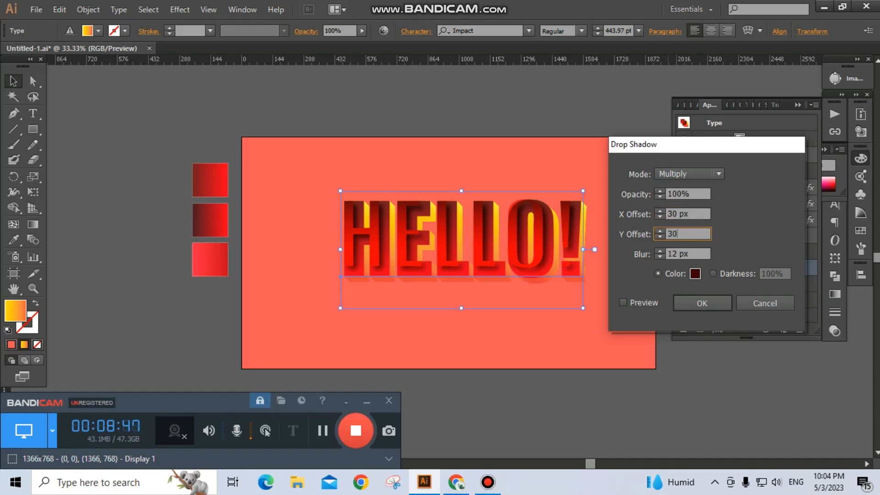
key("Tab")
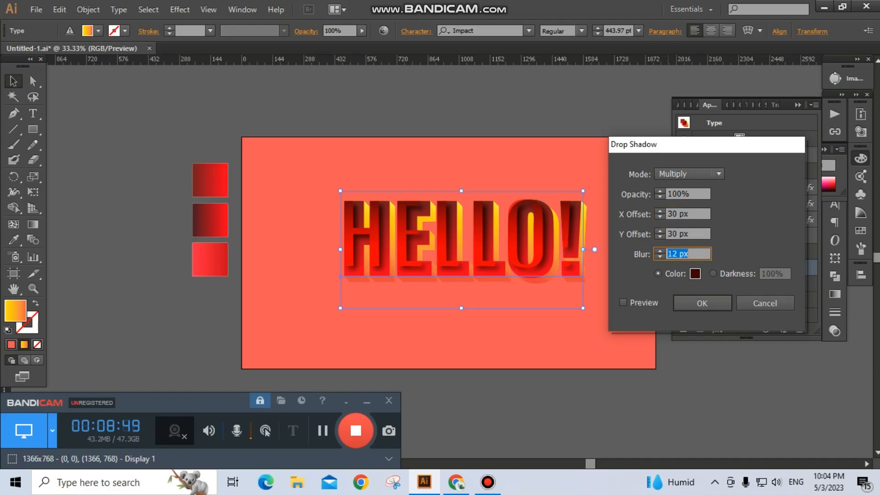
type("18")
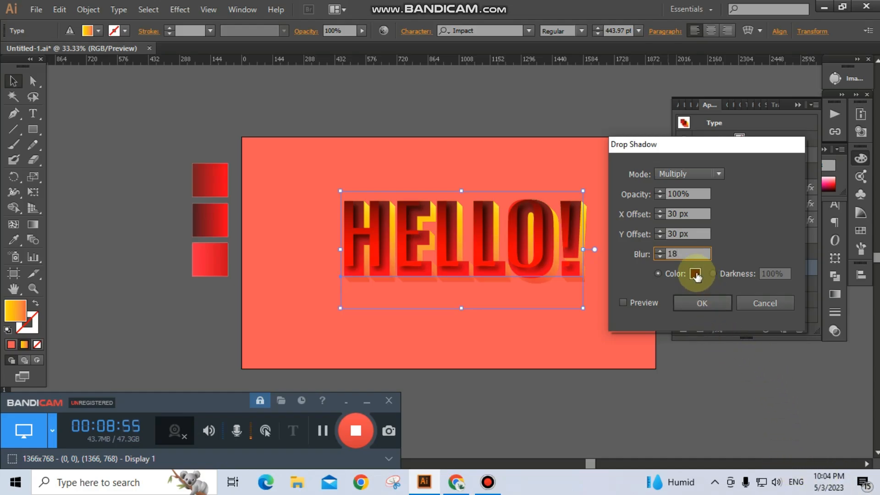
Set the drop shadow's colour to bright yellow ffcc00
left_click(695, 274)
left_click(579, 352)
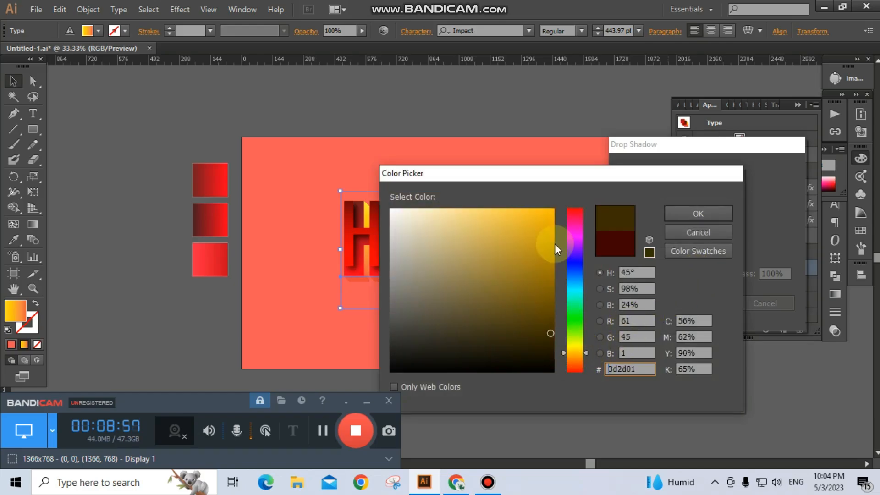
left_click(553, 209)
left_click(648, 253)
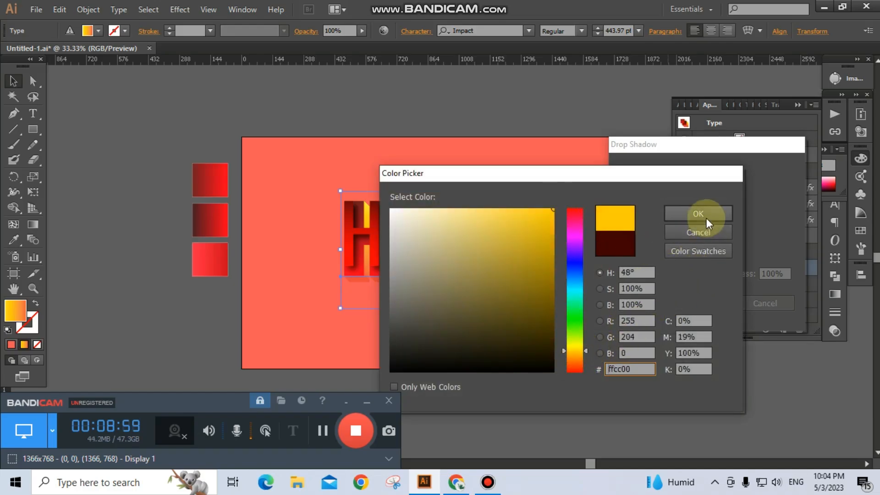
left_click(704, 216)
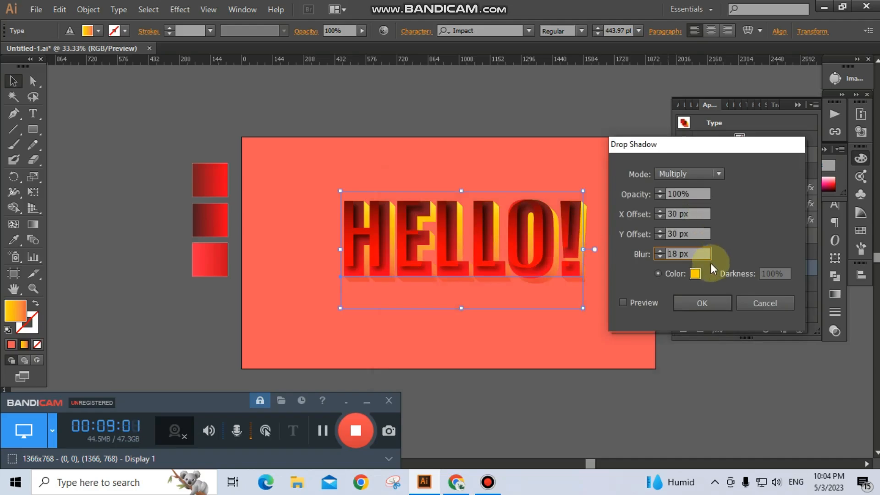
Preview the yellow drop shadow and apply it to the bottommost yellow-orange fill
left_click(622, 302)
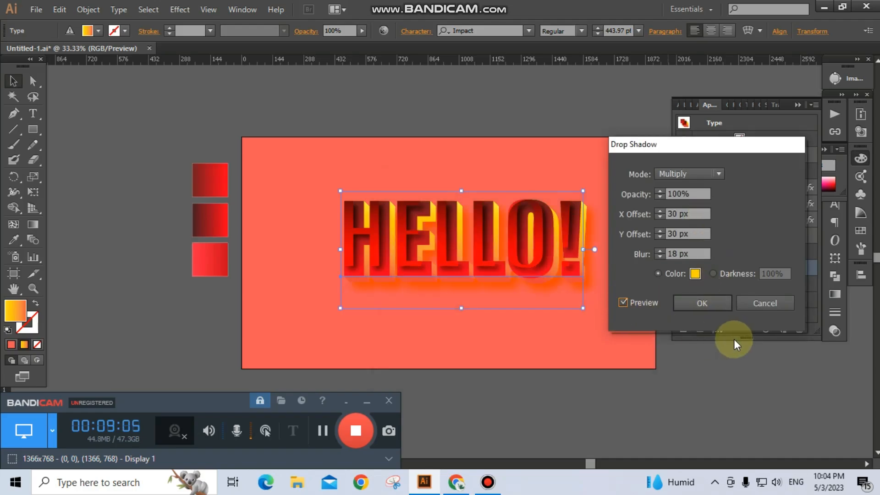
left_click(708, 306)
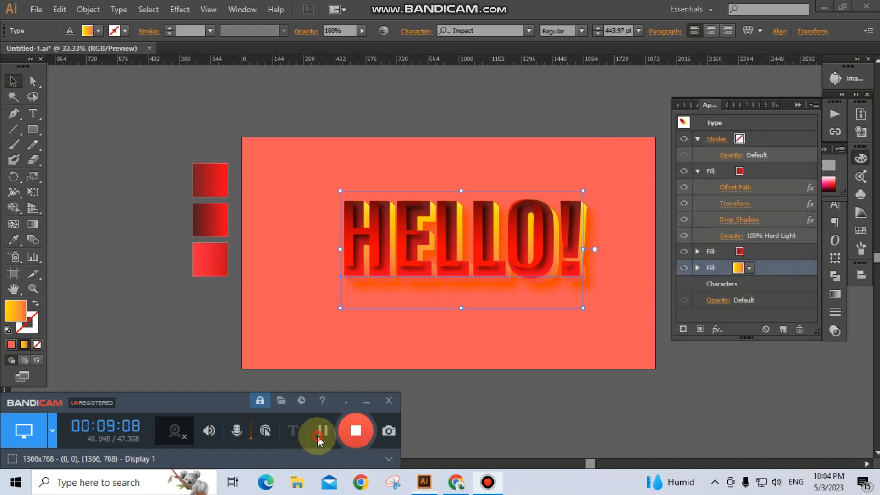
left_click(322, 431)
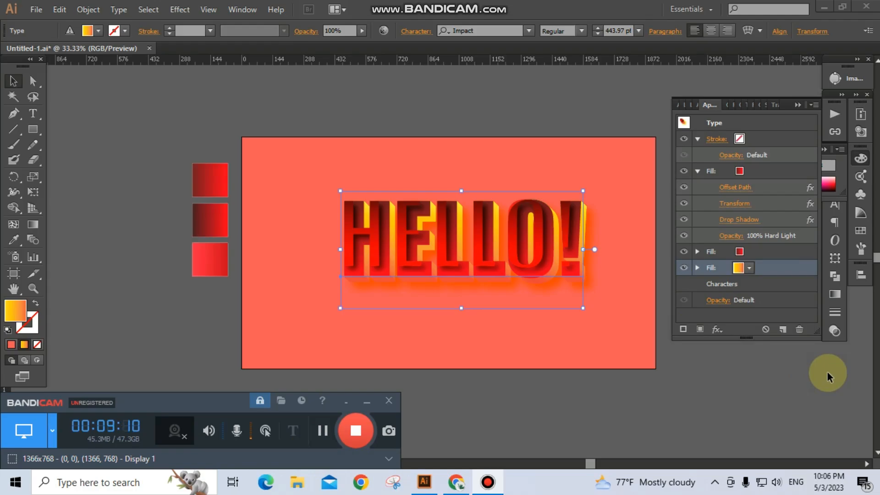
Add a yellow Drop Shadow to the middle red fill in Screen mode with 100% opacity, 30 px X and Y offsets, and 18 px blur
left_click(756, 251)
left_click(724, 330)
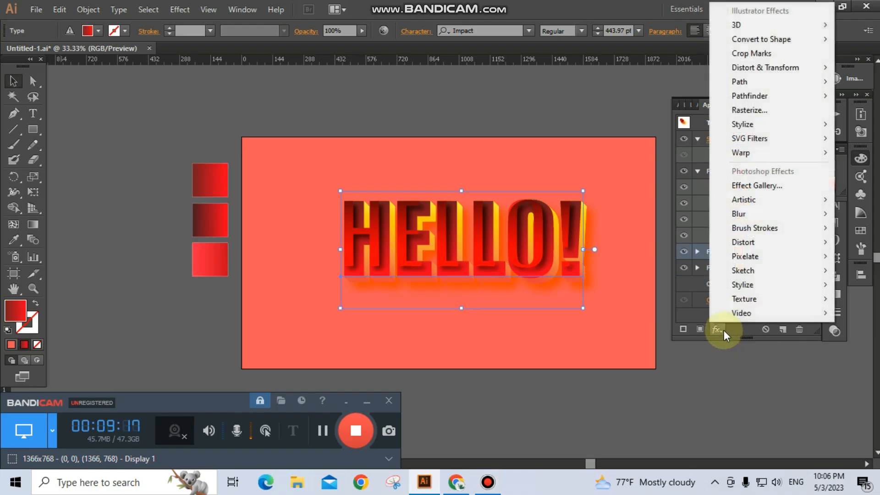
mouse_move(757, 126)
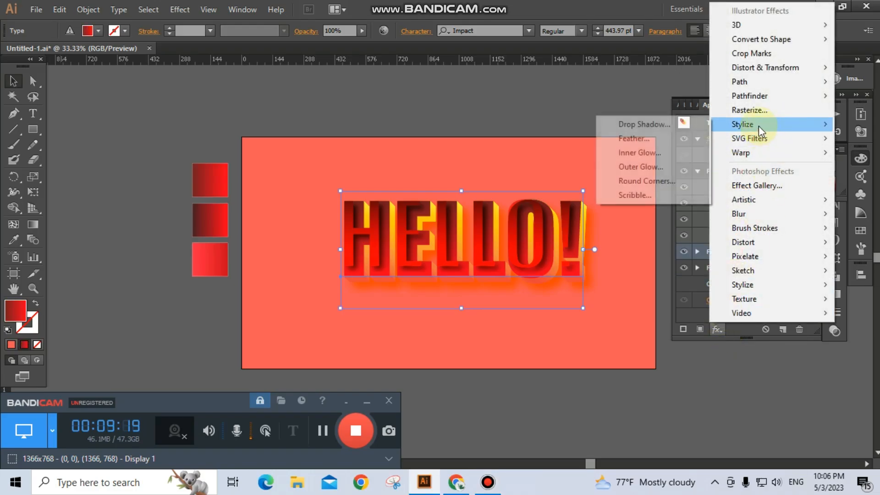
left_click(654, 132)
left_click(718, 173)
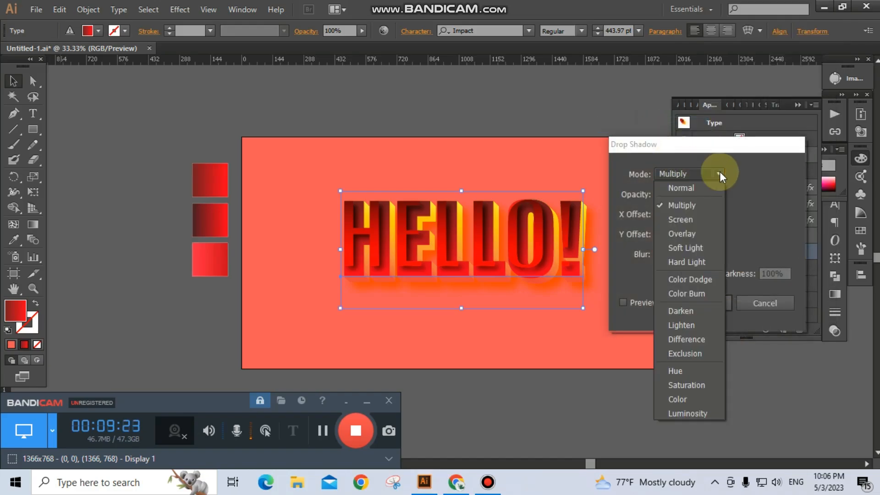
left_click(682, 221)
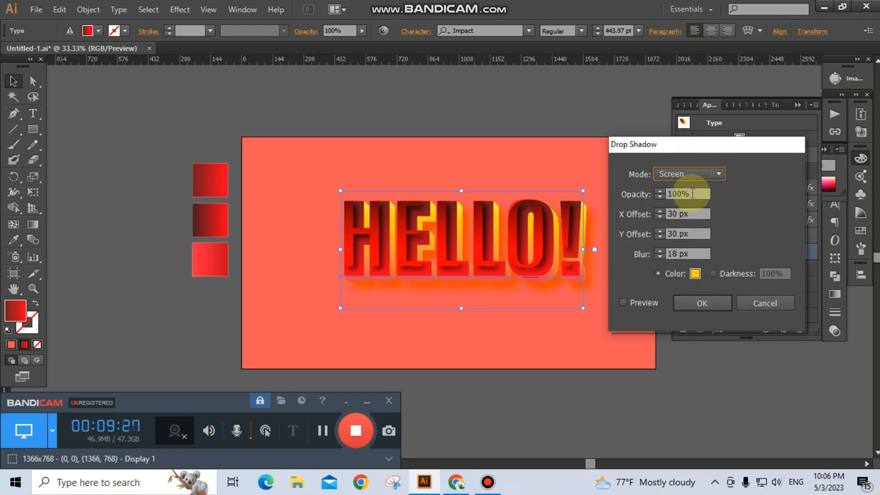
left_click_drag(692, 193, 659, 194)
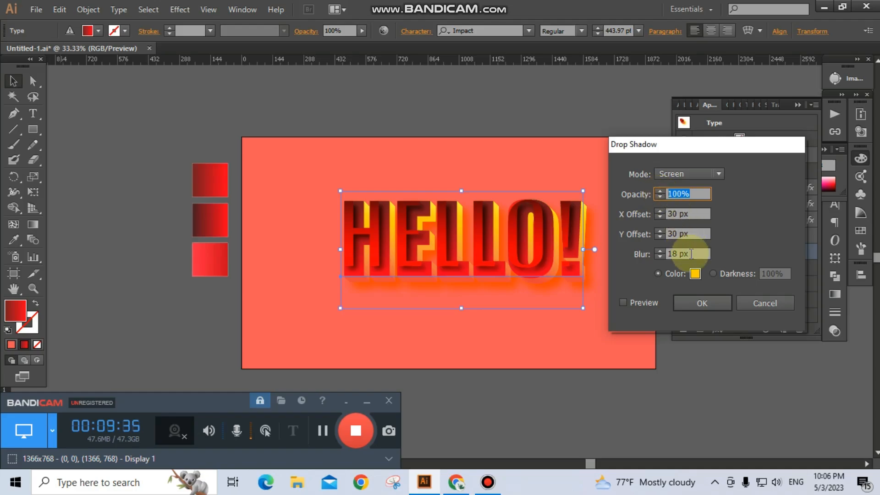
left_click(322, 430)
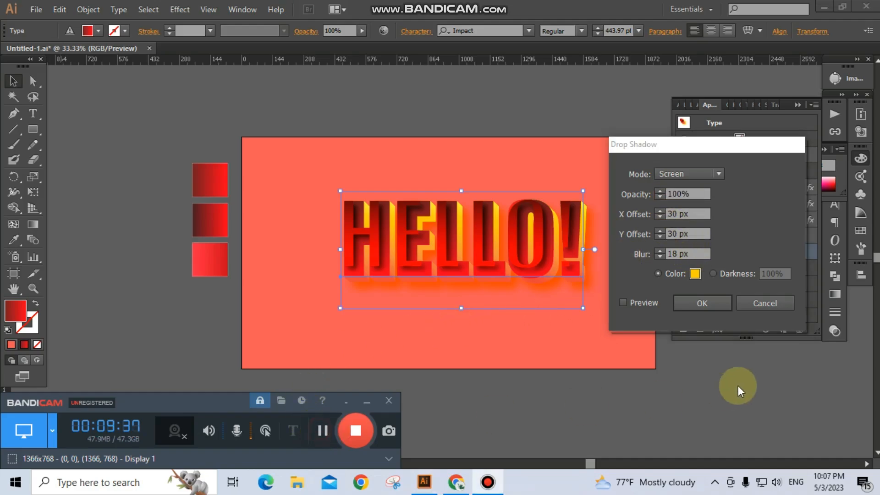
left_click(622, 302)
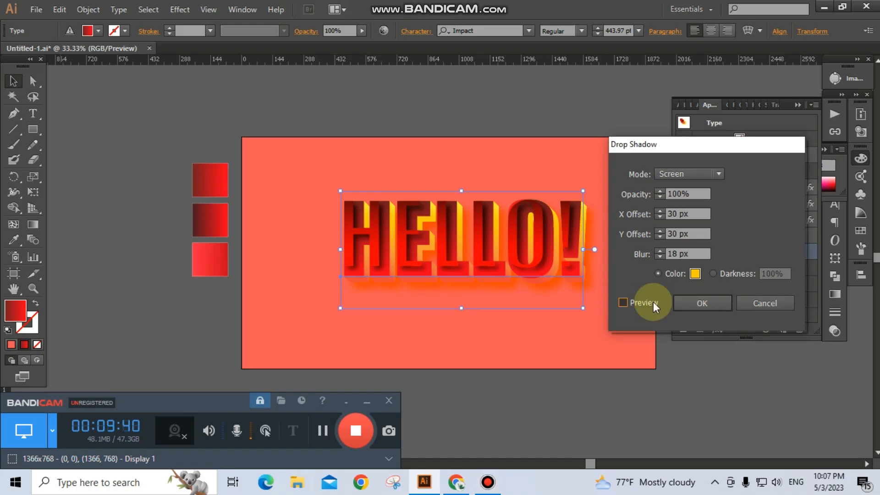
left_click(701, 303)
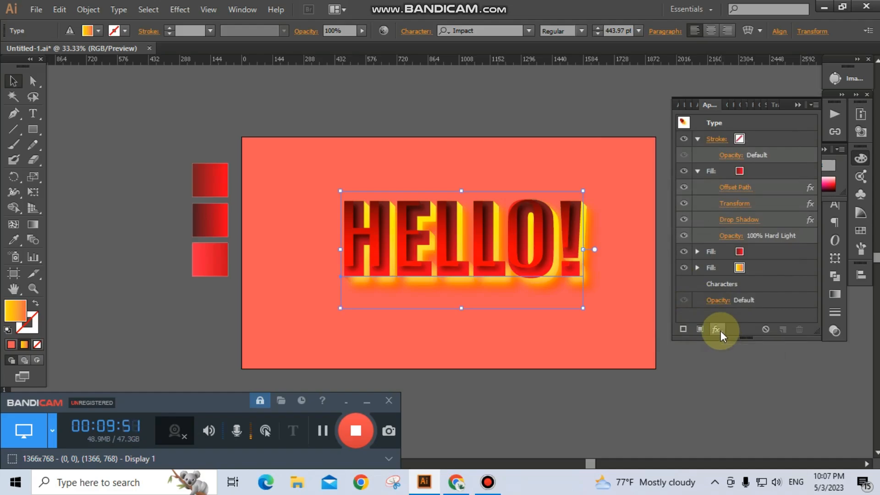
Start an Inner Glow effect on the whole HELLO! text, keeping white as the colour and Screen as the blending mode
left_click(720, 331)
mouse_move(755, 122)
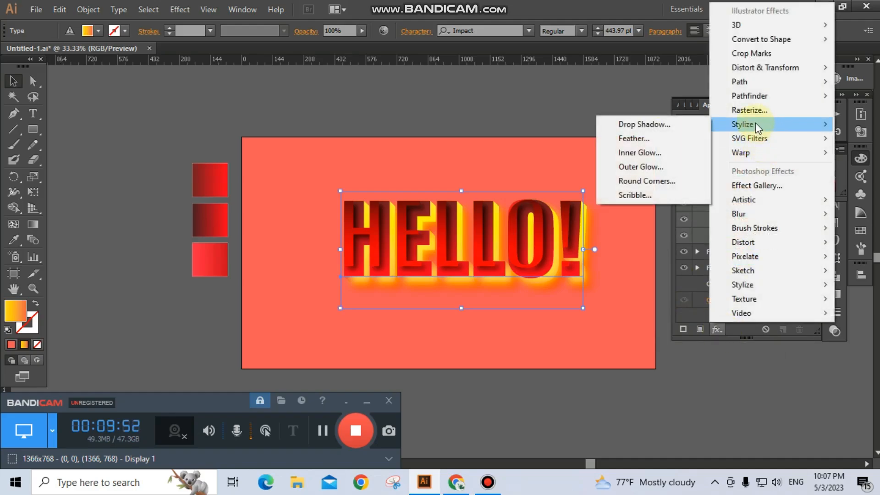
left_click(619, 152)
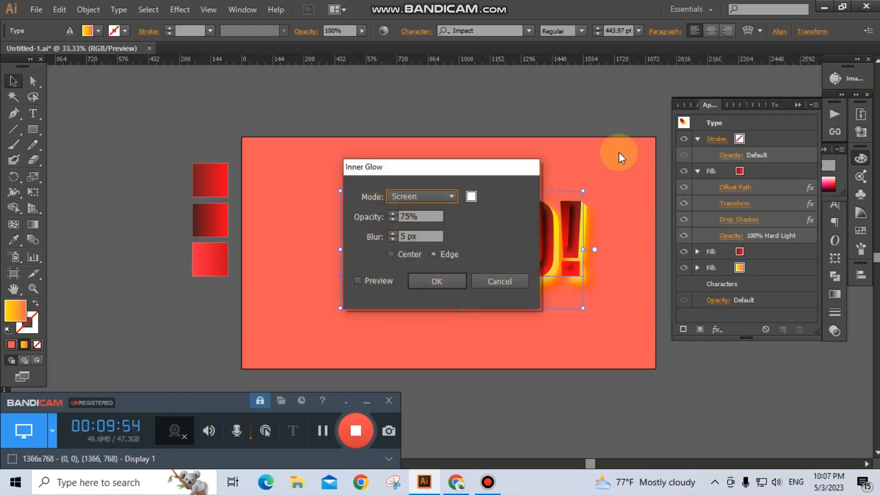
left_click(452, 194)
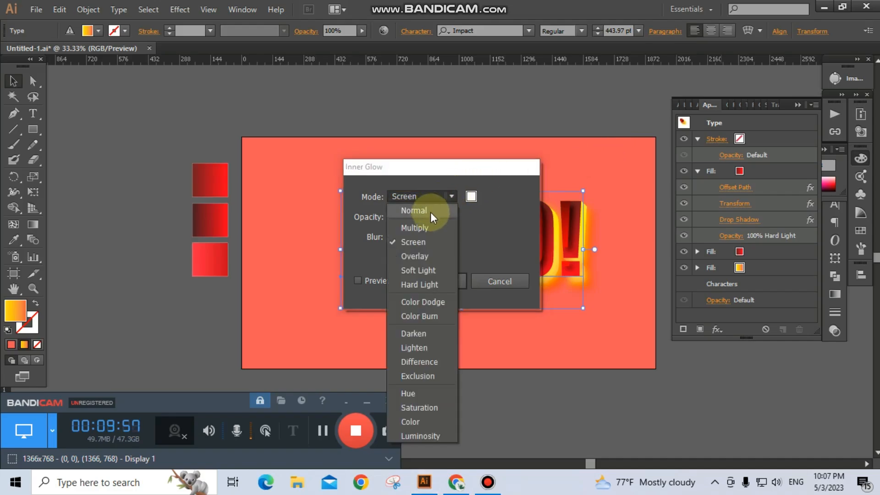
left_click(412, 236)
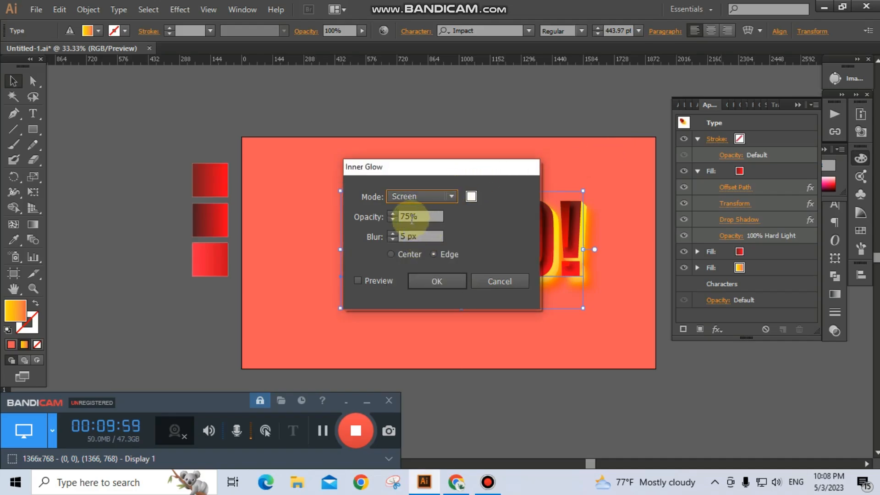
left_click(356, 430)
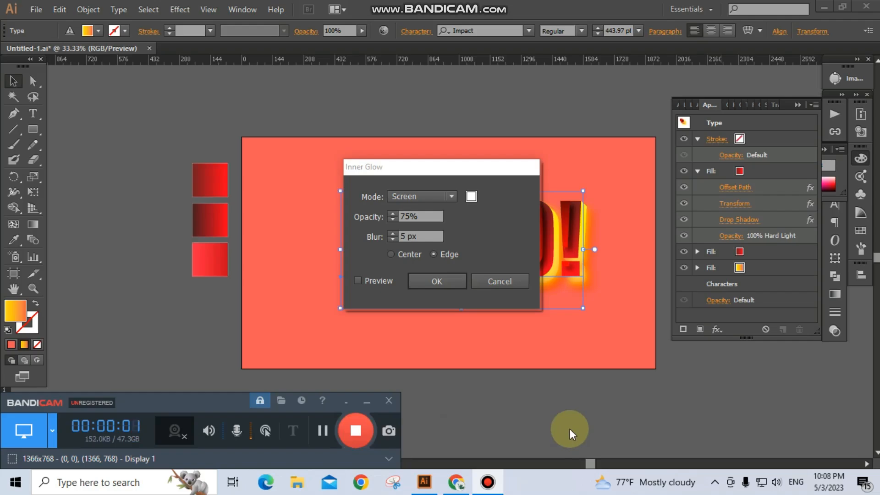
Set the inner glow to 100% opacity and 7 px blur from the edge, preview it, and apply it
left_click(384, 215)
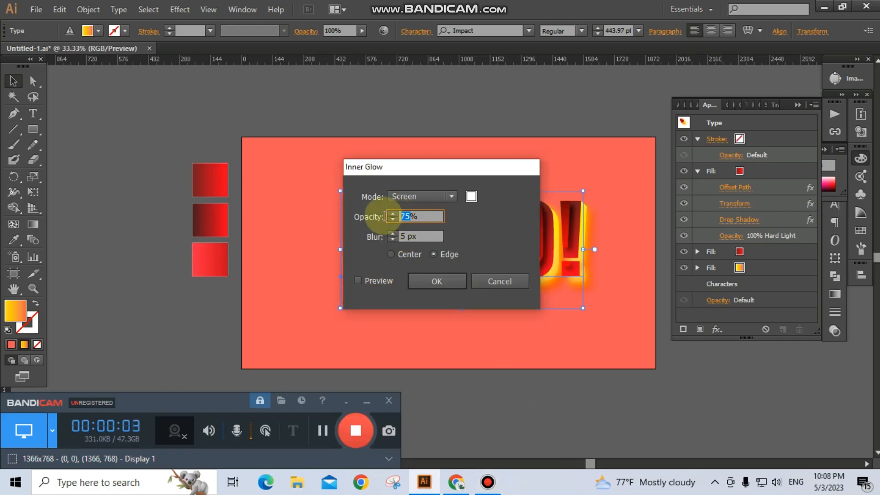
type("100")
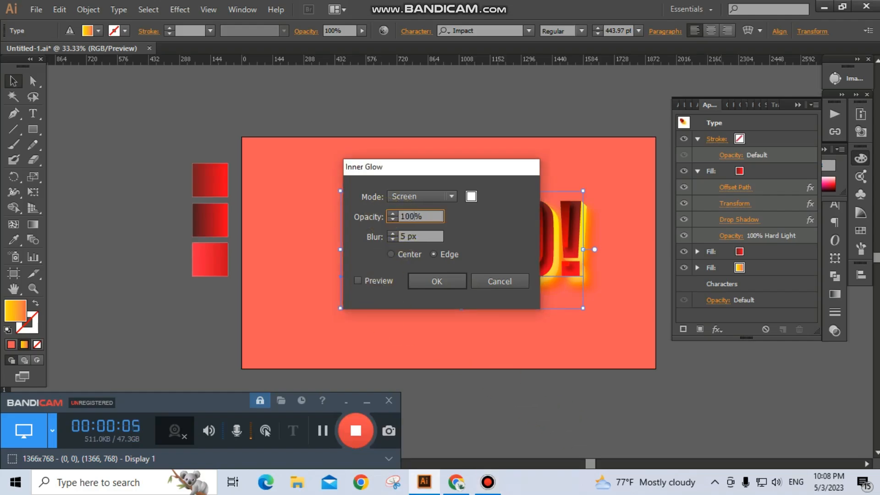
left_click_drag(408, 236, 395, 237)
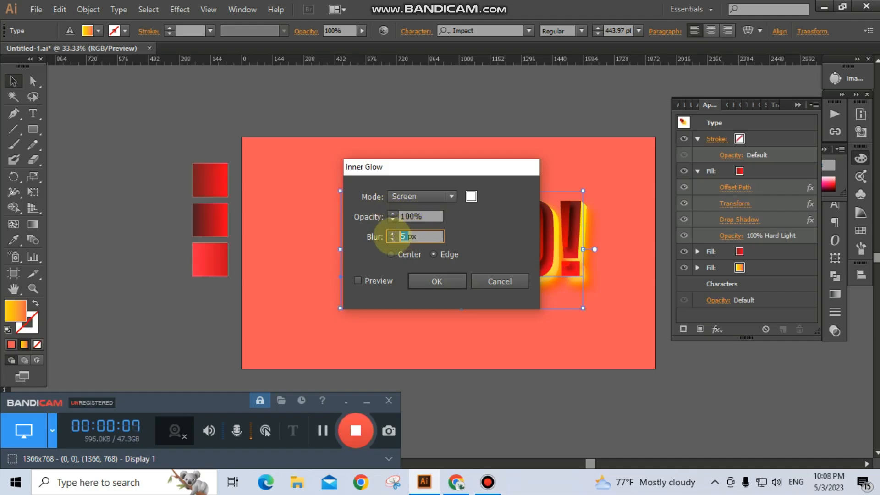
type("7")
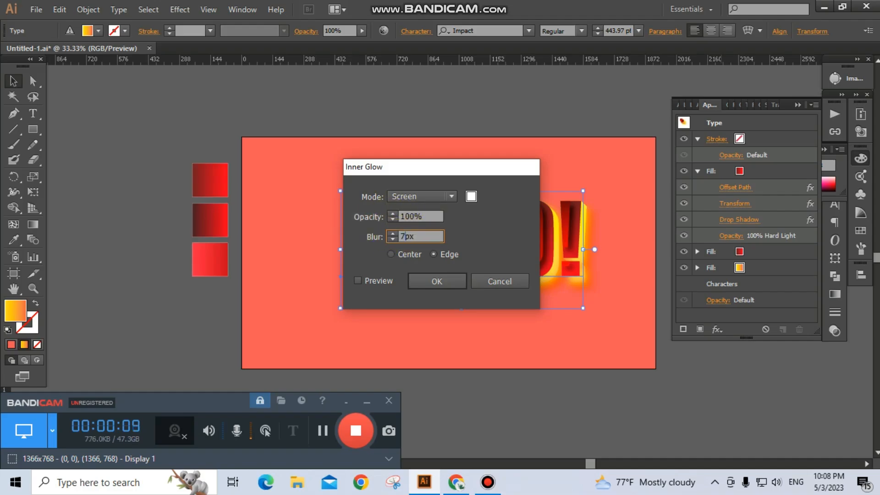
left_click(358, 280)
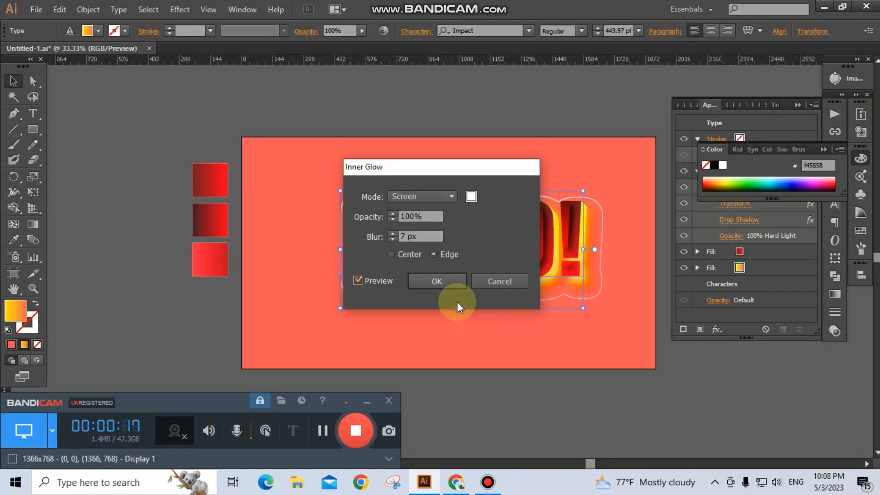
left_click(435, 281)
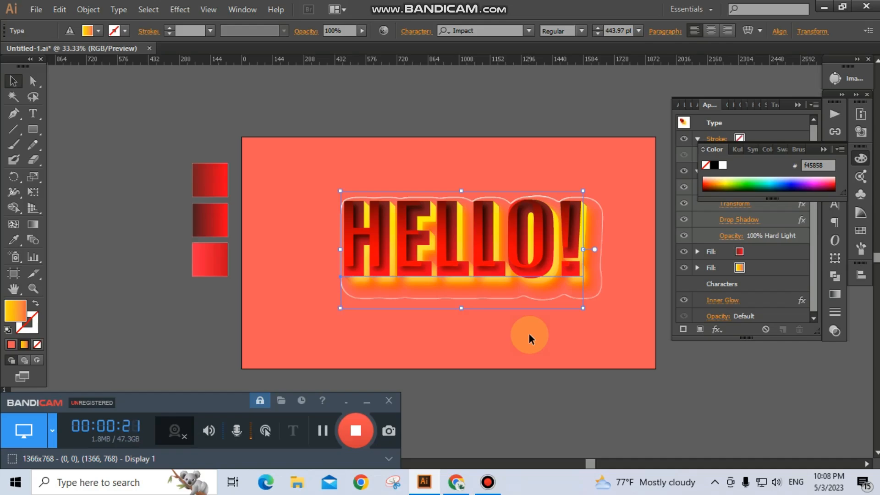
left_click(322, 430)
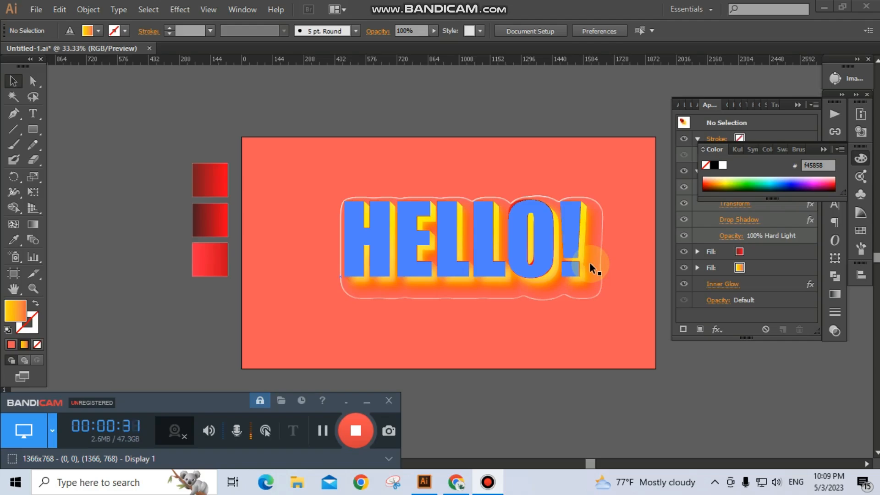
scroll(589, 262, "up", 2)
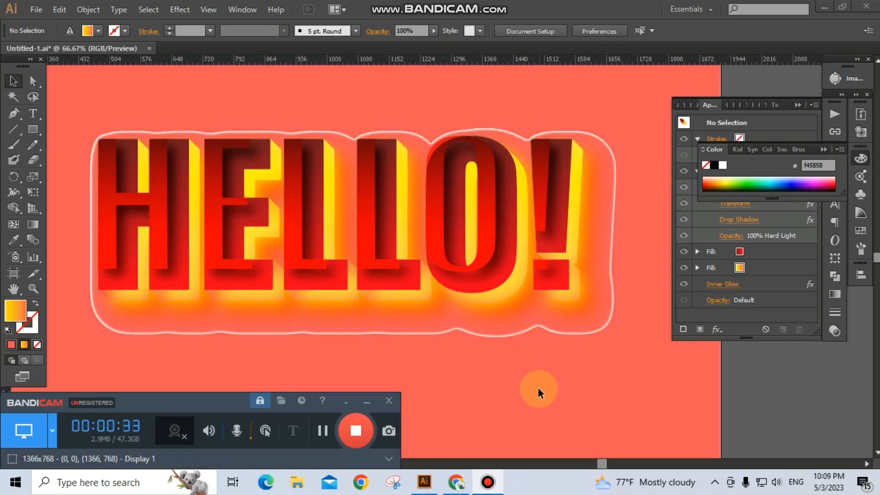